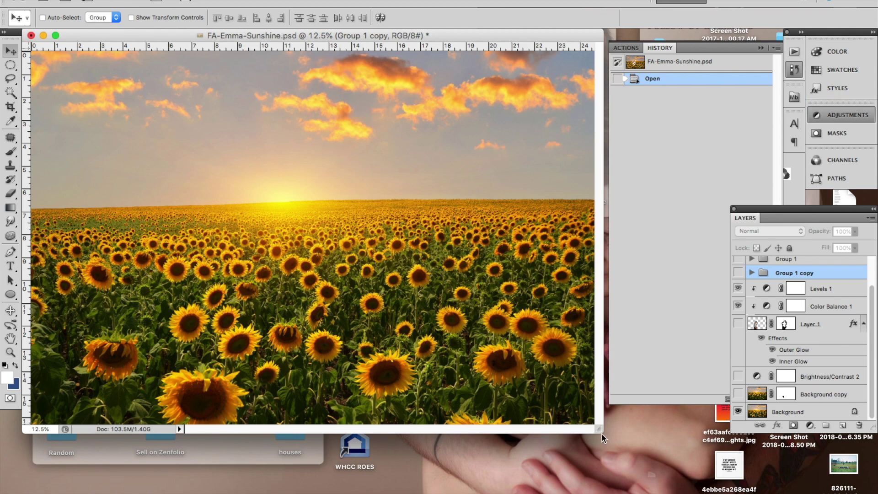
Step: Switch to the photo browser and open GTM_0001.JPG in the preview
{"action": "mouse_move", "coordinate": [590, 492]}
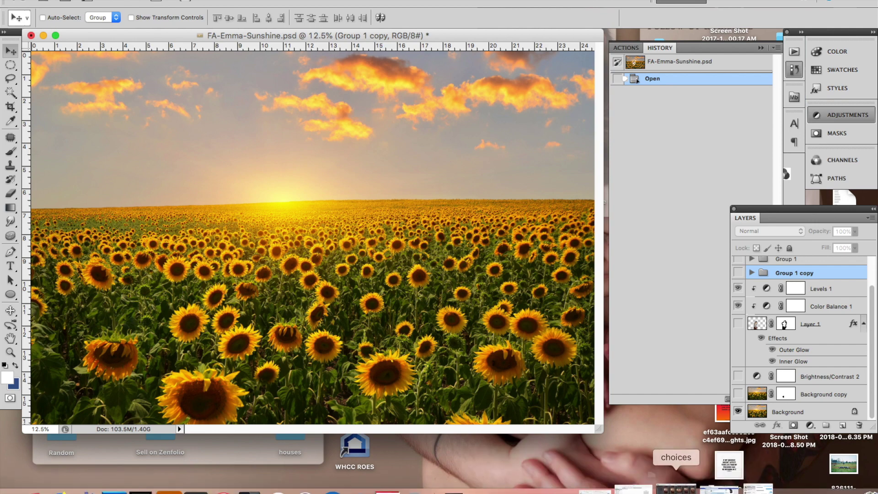
{"action": "left_click", "coordinate": [680, 486]}
{"action": "double_click", "coordinate": [377, 245]}
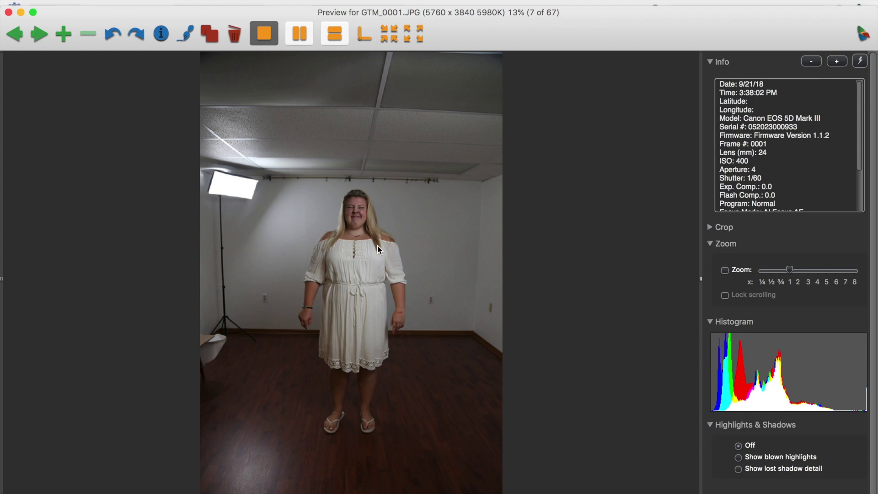
Step: Compare the backlighting and camera framing across the test shots GTM_0001 to GTM_0003
{"action": "key", "text": "Right"}
{"action": "key", "text": "Right"}
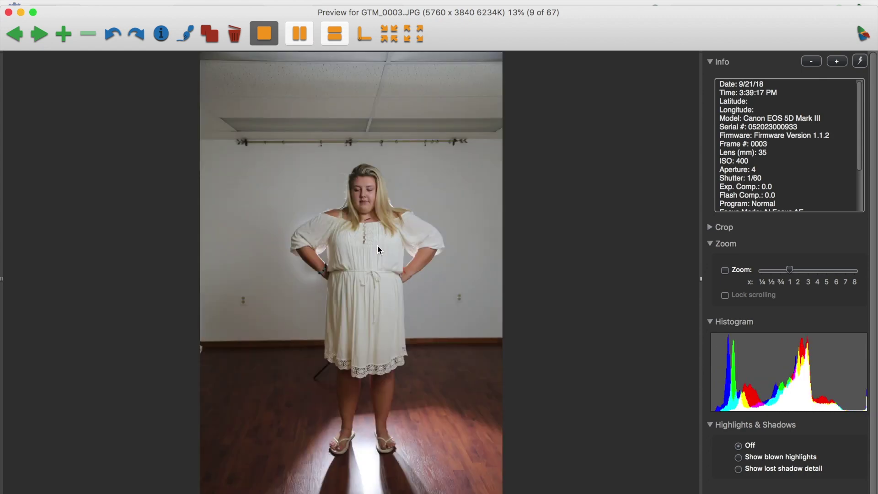
{"action": "key", "text": "Left"}
{"action": "key", "text": "Left"}
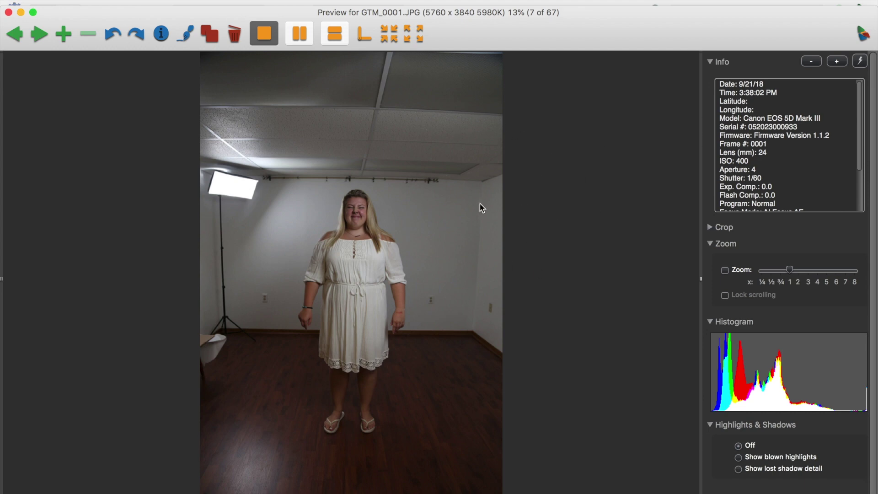
{"action": "key", "text": "Right"}
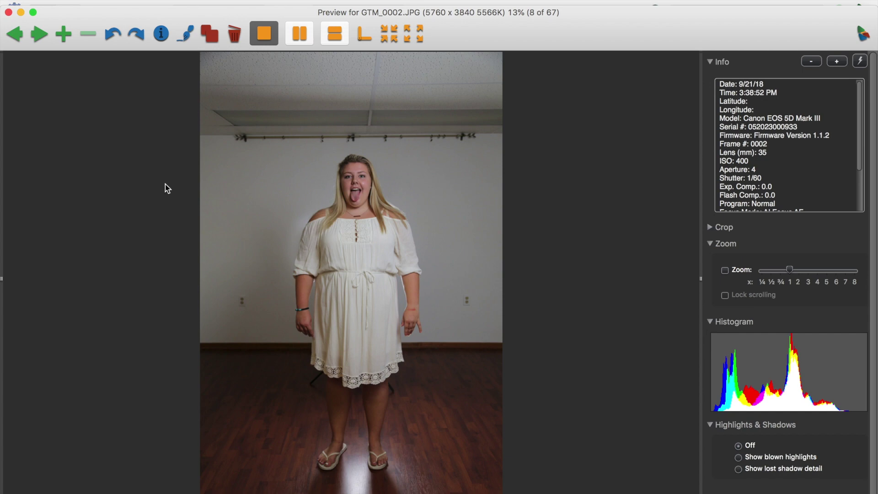
{"action": "key", "text": "Right"}
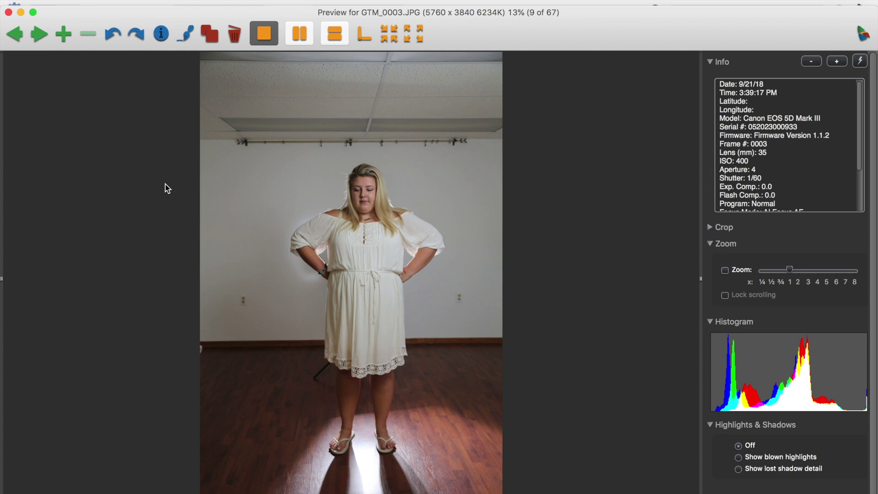
{"action": "key", "text": "Left"}
{"action": "key", "text": "Left"}
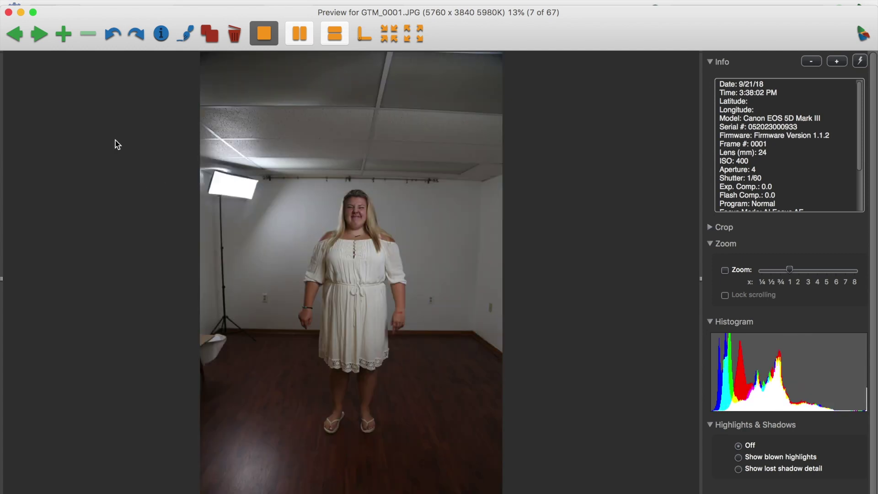
{"action": "key", "text": "Right"}
{"action": "key", "text": "Right"}
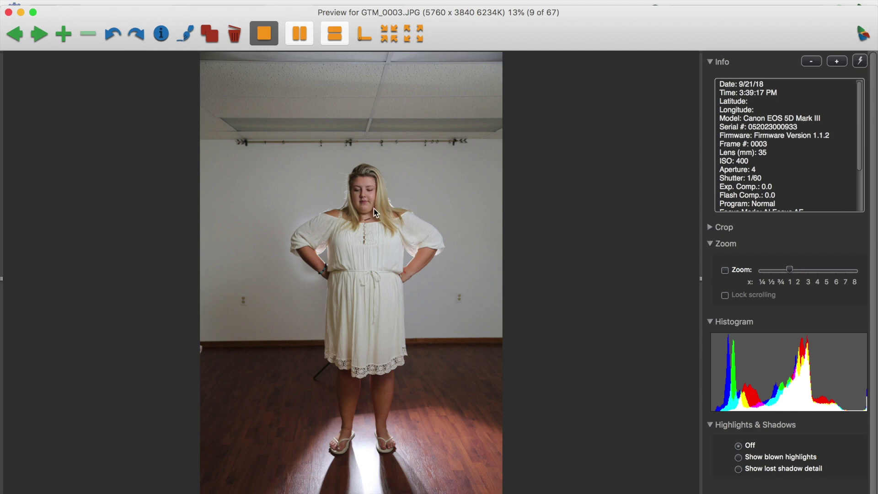
{"action": "key", "text": "Right"}
{"action": "key", "text": "Left"}
{"action": "key", "text": "Left"}
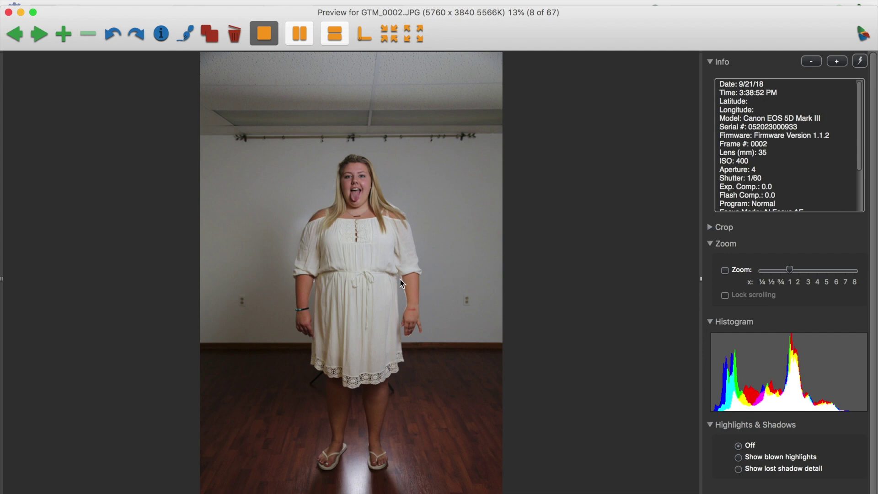
{"action": "key", "text": "Right"}
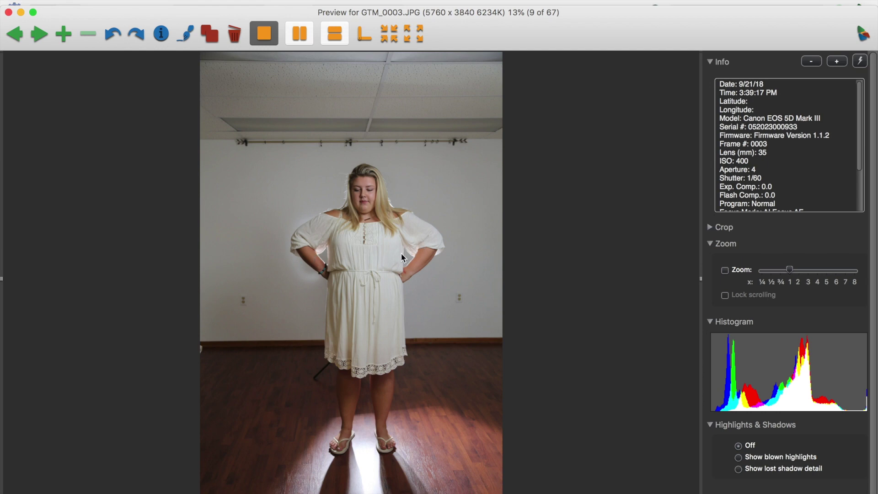
Step: Review the model's poses and the rim light in shots GTM_0004 to GTM_0014
{"action": "key", "text": "Right"}
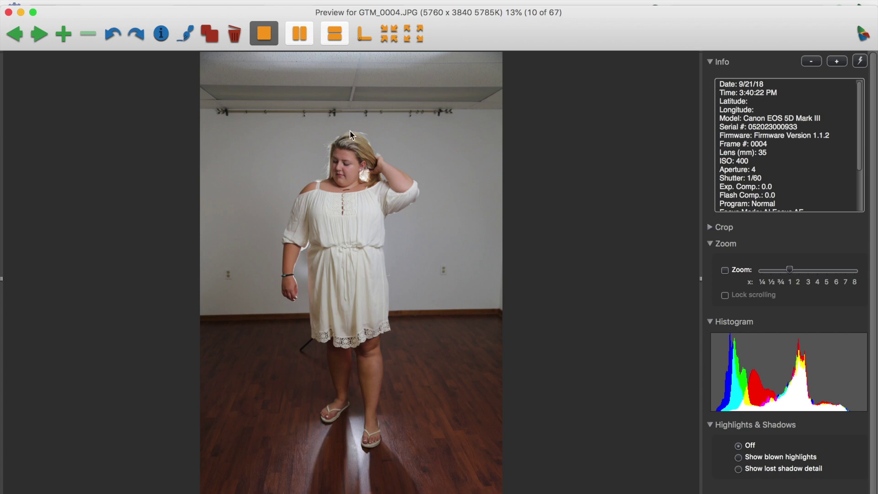
{"action": "key", "text": "Right"}
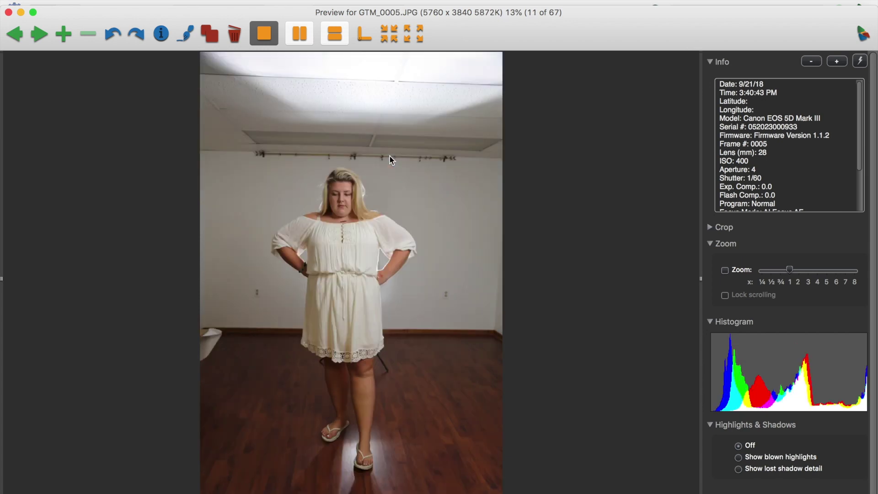
{"action": "key", "text": "Right"}
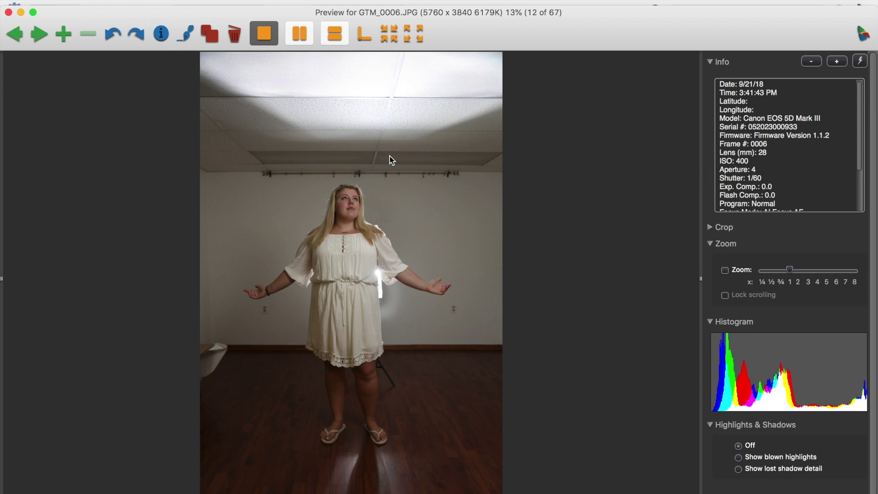
{"action": "key", "text": "Left"}
{"action": "key", "text": "Left"}
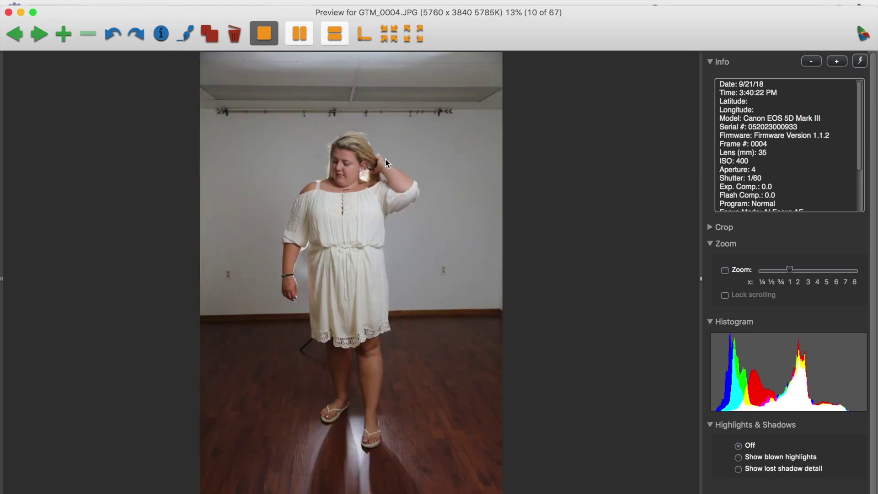
{"action": "key", "text": "Right"}
{"action": "key", "text": "Right"}
{"action": "key", "text": "Right"}
{"action": "key", "text": "Right"}
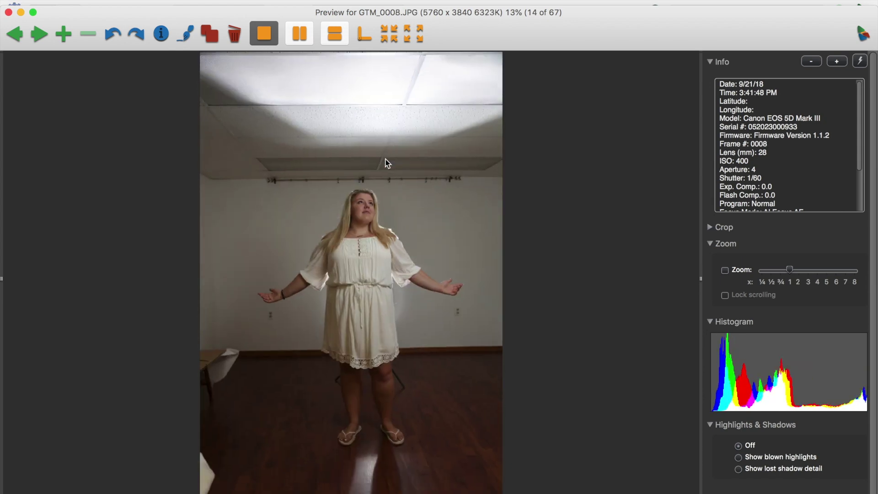
{"action": "key", "text": "Right"}
{"action": "key", "text": "Right"}
{"action": "key", "text": "Right"}
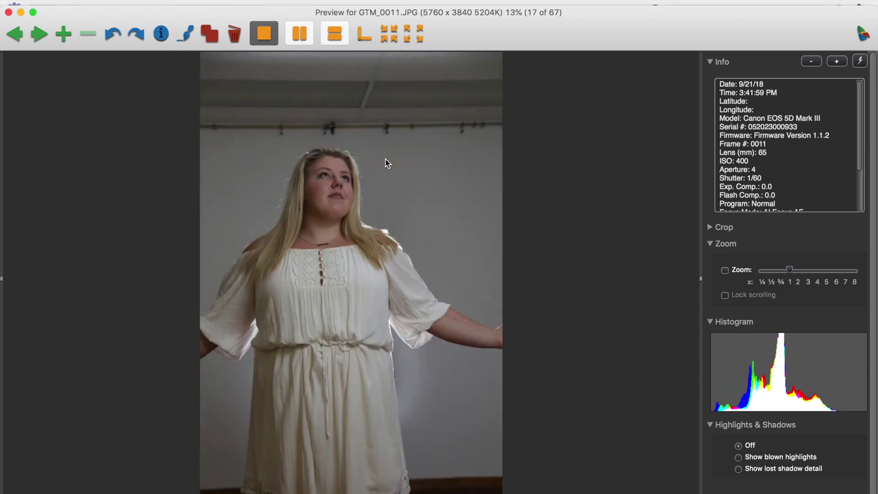
{"action": "key", "text": "Right"}
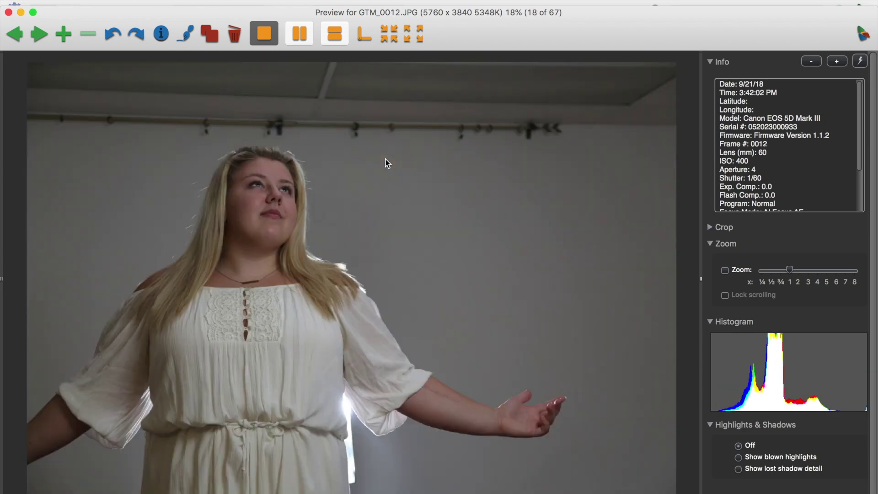
{"action": "key", "text": "Right"}
{"action": "key", "text": "Right"}
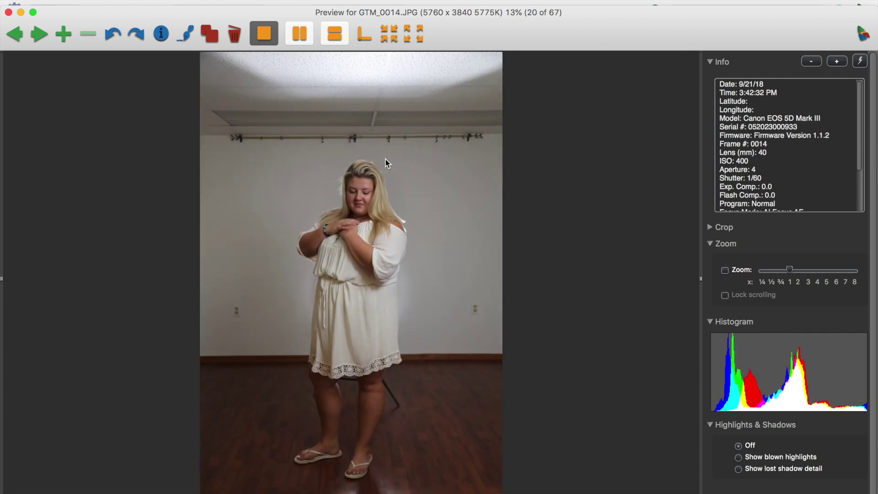
Step: Continue through the folded-hands and closer portrait poses up to GTM_0024
{"action": "key", "text": "Right"}
{"action": "key", "text": "Right"}
{"action": "key", "text": "Right"}
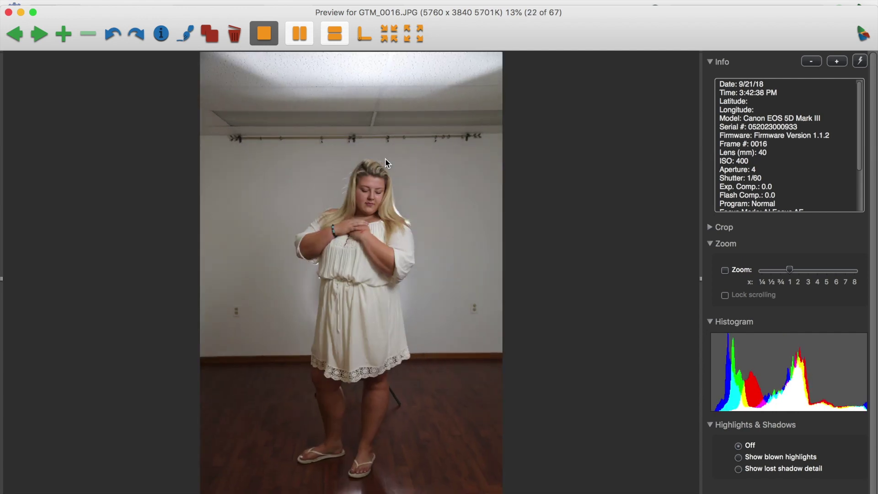
{"action": "key", "text": "Right"}
{"action": "key", "text": "Right"}
{"action": "key", "text": "Right"}
{"action": "key", "text": "Right"}
{"action": "key", "text": "Right"}
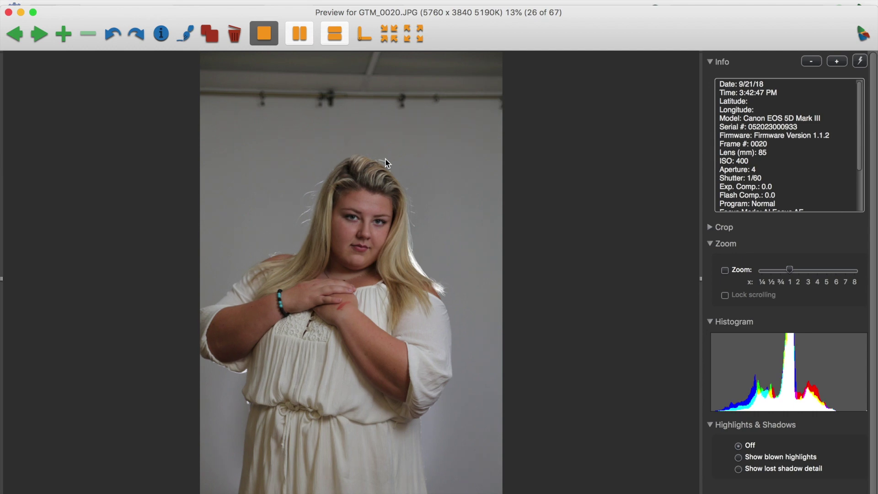
{"action": "key", "text": "Right"}
{"action": "key", "text": "Right"}
{"action": "key", "text": "Right"}
{"action": "key", "text": "Right"}
{"action": "key", "text": "Right"}
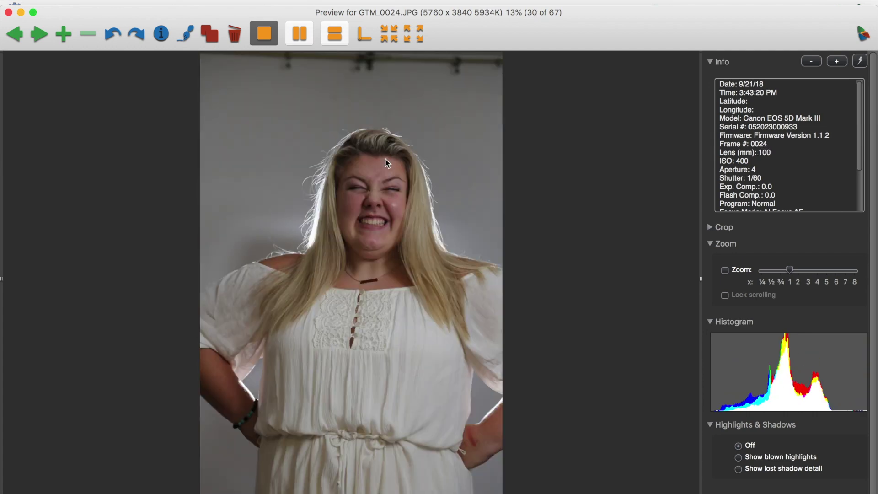
Step: Review the following shots up to GTM_0043, including the full-length poses with the sunflower prop
{"action": "key", "text": "Right"}
{"action": "key", "text": "Right"}
{"action": "key", "text": "Right"}
{"action": "key", "text": "Right"}
{"action": "key", "text": "Right"}
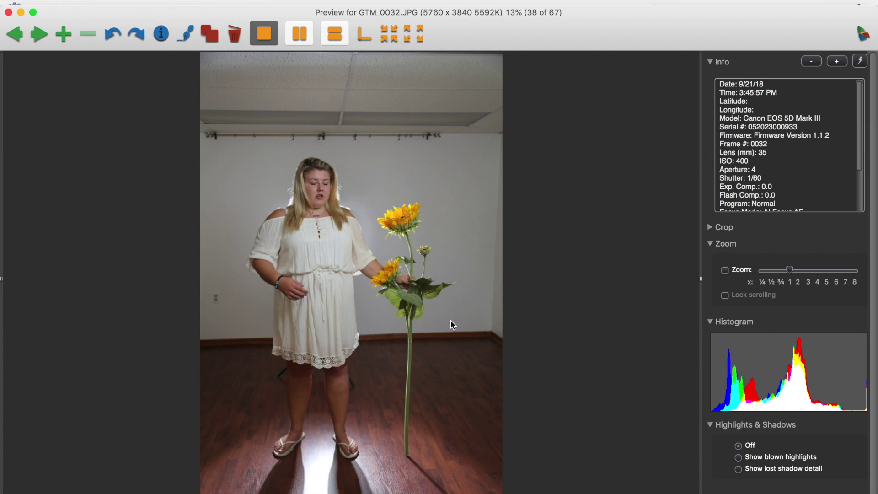
{"action": "key", "text": "Right"}
{"action": "key", "text": "Right"}
{"action": "key", "text": "Right"}
{"action": "key", "text": "Right"}
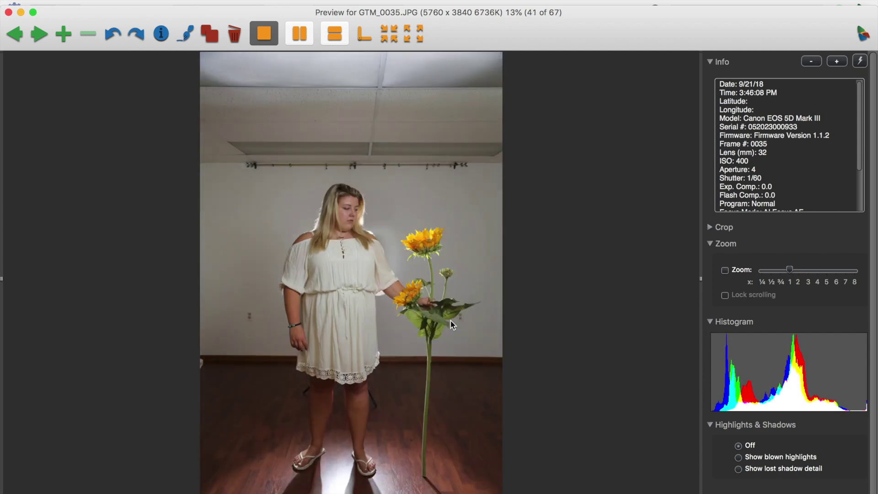
{"action": "key", "text": "Right"}
{"action": "key", "text": "Right"}
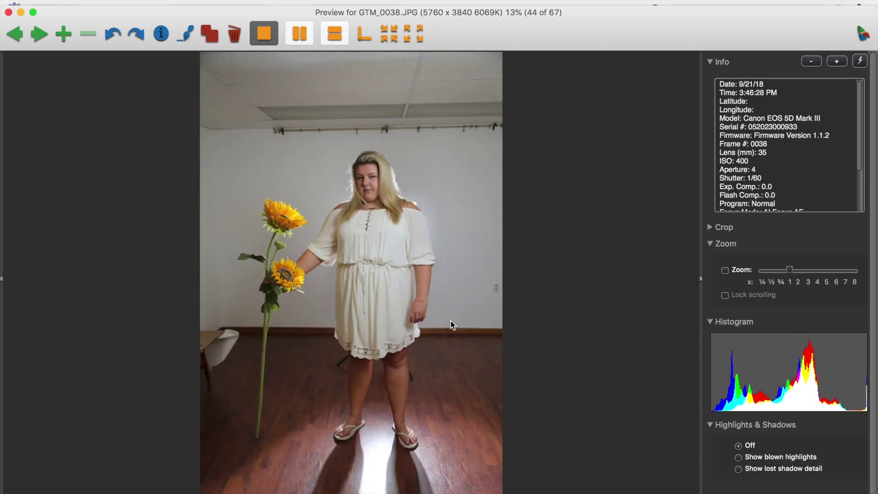
{"action": "key", "text": "Right"}
{"action": "key", "text": "Right"}
{"action": "key", "text": "Right"}
{"action": "key", "text": "Right"}
{"action": "key", "text": "Right"}
{"action": "key", "text": "Right"}
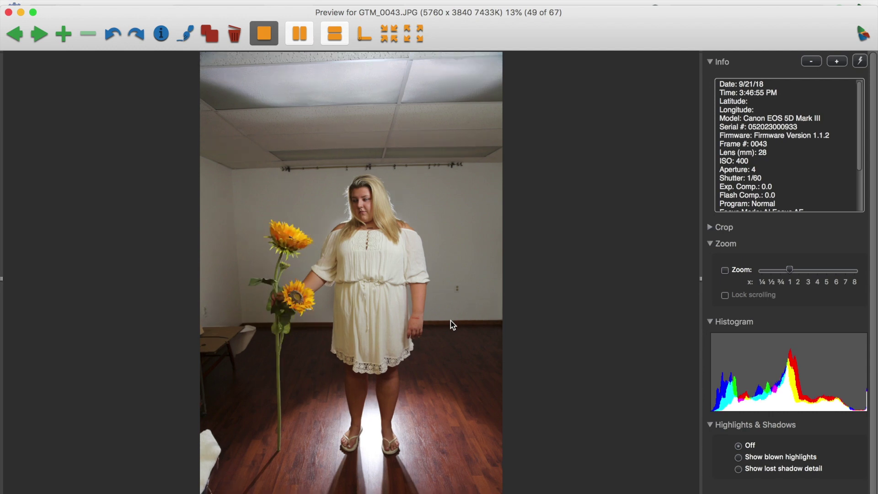
Step: Examine the remaining sunflower prop shots through GTM_0061, including the close-ups of the flowers
{"action": "key", "text": "Right"}
{"action": "key", "text": "Right"}
{"action": "key", "text": "Right"}
{"action": "key", "text": "Right"}
{"action": "key", "text": "Right"}
{"action": "key", "text": "Right"}
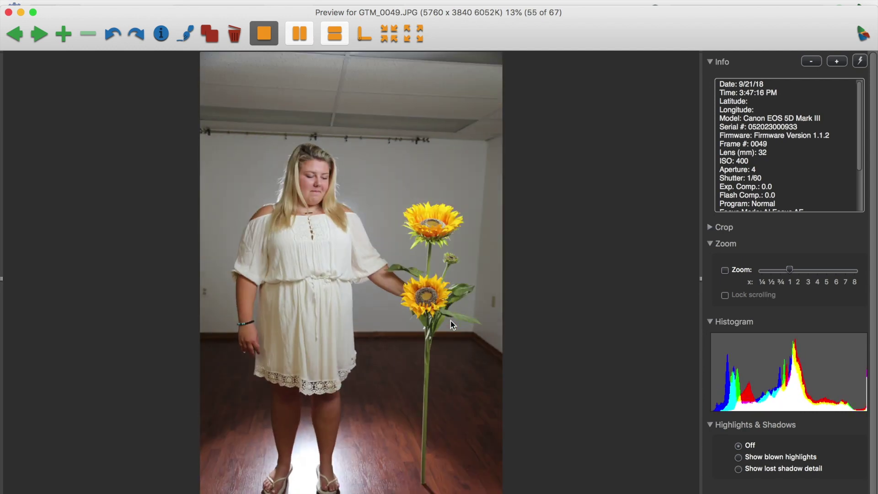
{"action": "key", "text": "Right"}
{"action": "key", "text": "Right"}
{"action": "key", "text": "Right"}
{"action": "key", "text": "Right"}
{"action": "key", "text": "Right"}
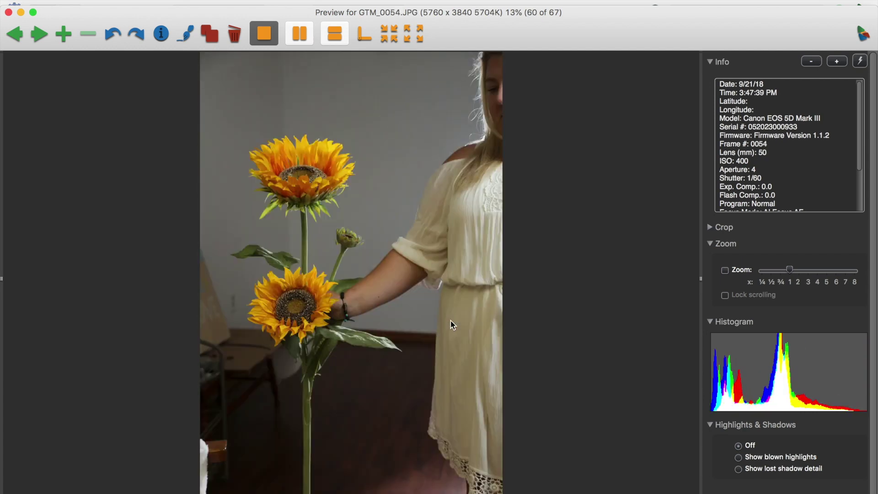
{"action": "key", "text": "Right"}
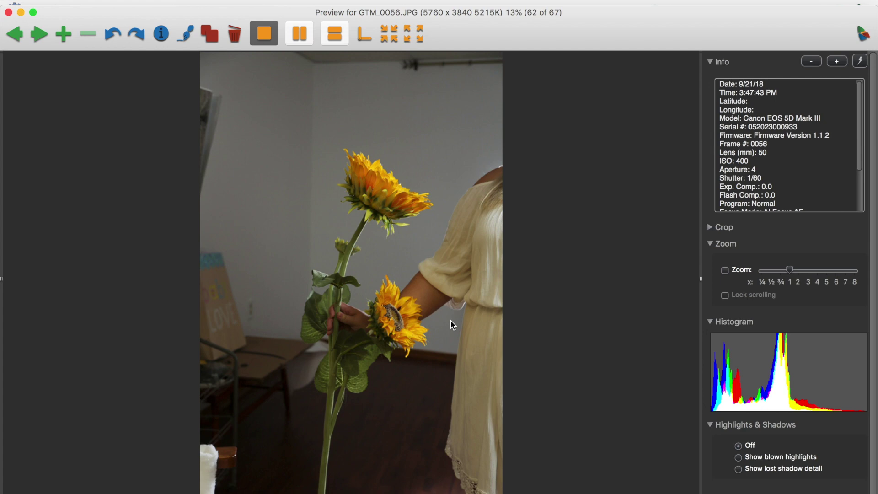
{"action": "key", "text": "Right"}
{"action": "key", "text": "Right"}
{"action": "key", "text": "Right"}
{"action": "key", "text": "Right"}
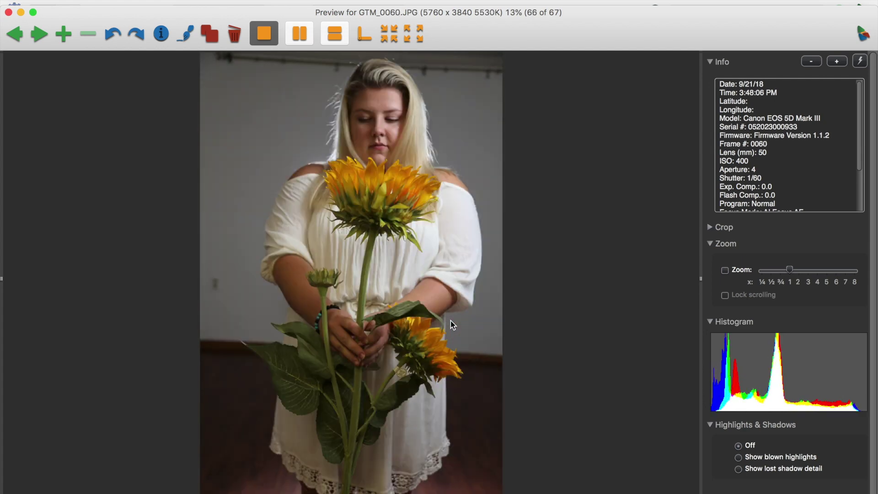
{"action": "key", "text": "Right"}
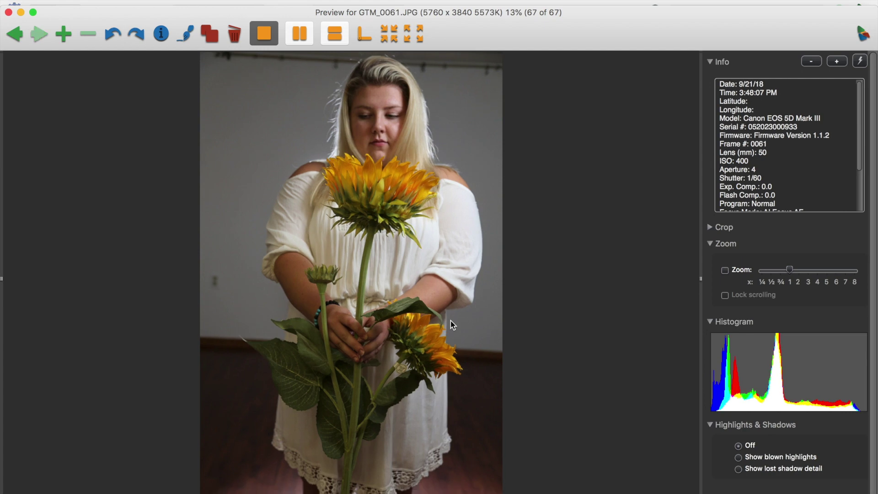
Step: Return to the sunflower field composite in Photoshop and show the woman on Layer 1 with its layer effects turned off
{"action": "left_click", "coordinate": [9, 12]}
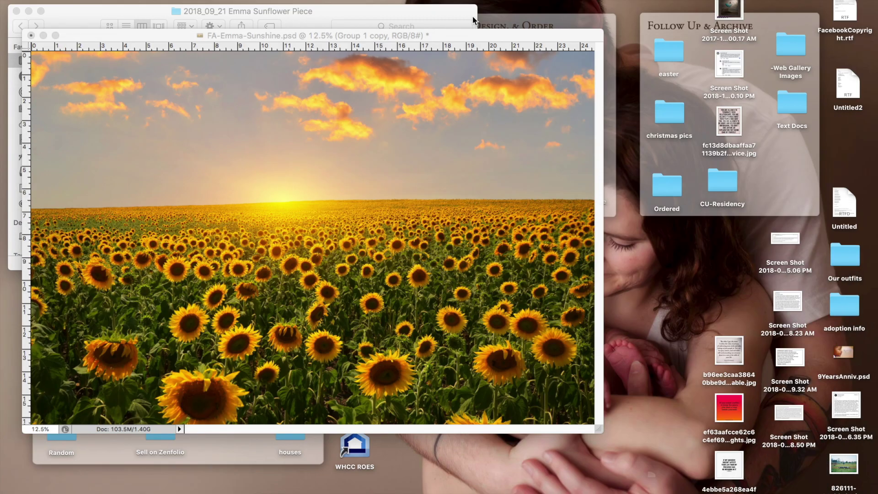
{"action": "left_click", "coordinate": [472, 34]}
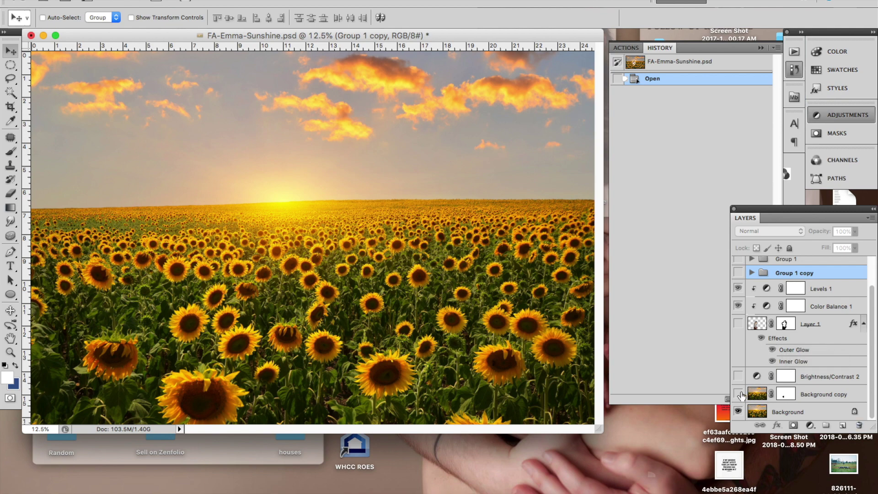
{"action": "left_click", "coordinate": [738, 323]}
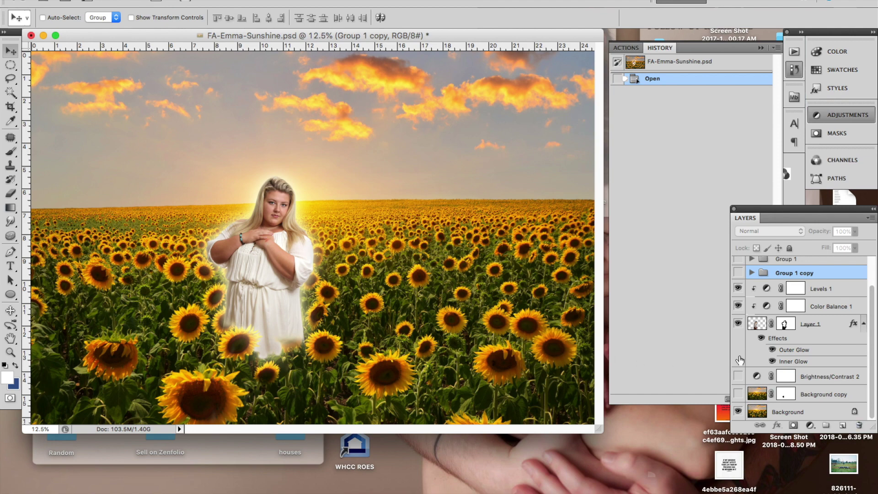
{"action": "left_click", "coordinate": [761, 341]}
{"action": "key", "text": "super+plus"}
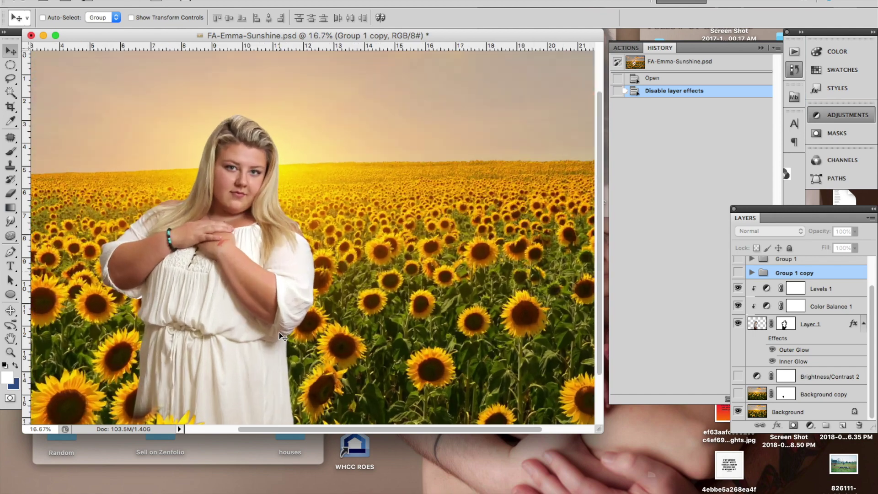
{"action": "key", "text": "super+plus"}
{"action": "key", "text": "super+plus"}
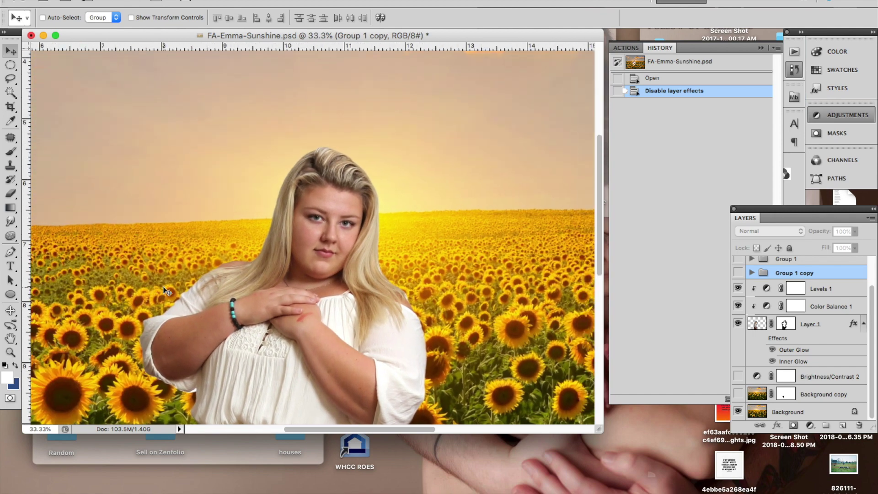
Step: Compare the field with and without the woman on Layer 1, and inspect how her dress hem blends behind the sunflowers
{"action": "left_click", "coordinate": [738, 324]}
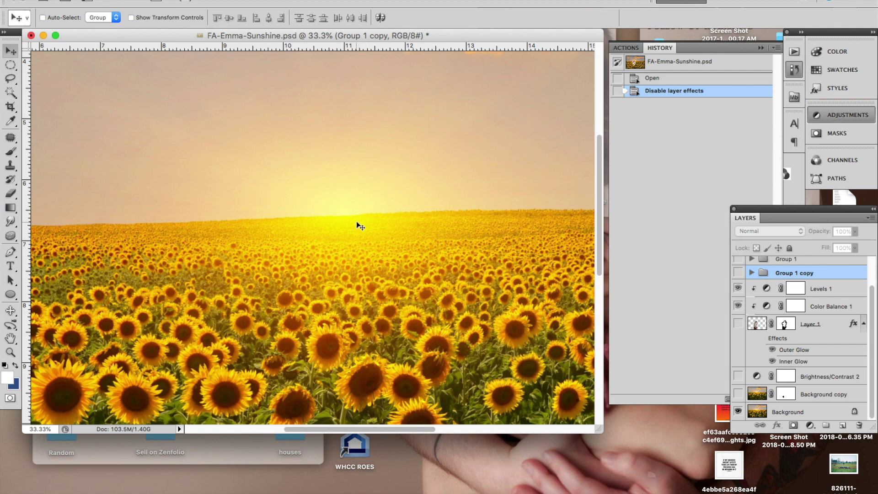
{"action": "left_click", "coordinate": [738, 324]}
{"action": "scroll", "coordinate": [405, 264], "scroll_direction": "down", "scroll_amount": 5}
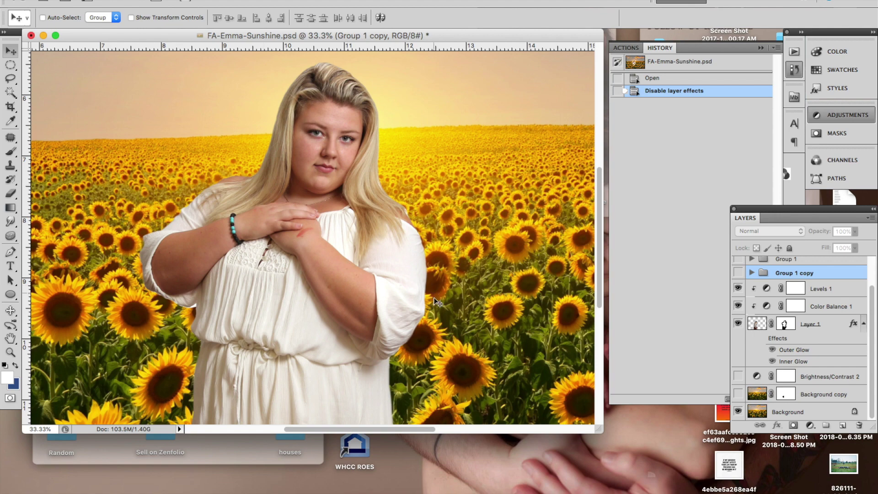
{"action": "scroll", "coordinate": [499, 314], "scroll_direction": "down", "scroll_amount": 8}
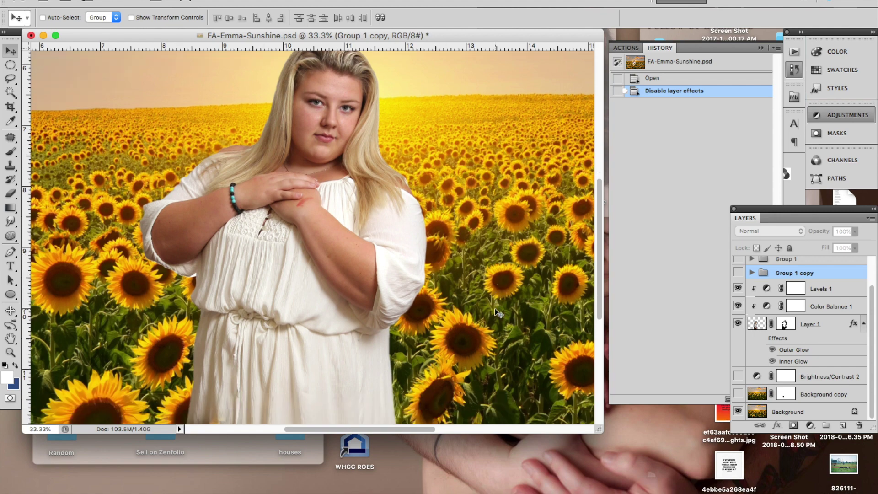
{"action": "scroll", "coordinate": [407, 322], "scroll_direction": "up", "scroll_amount": 2}
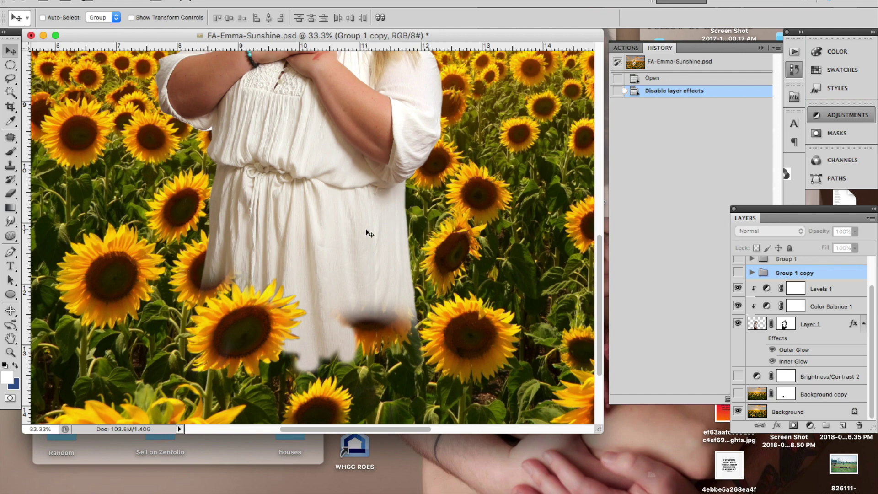
{"action": "scroll", "coordinate": [369, 233], "scroll_direction": "up", "scroll_amount": 6}
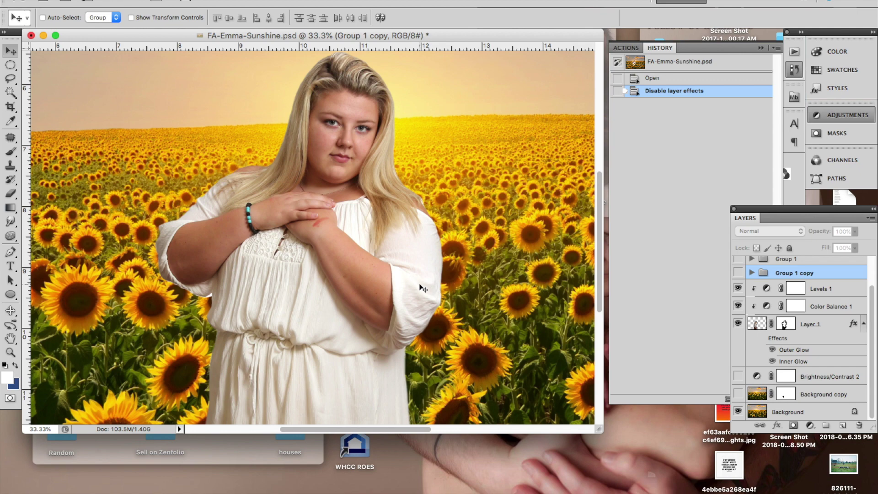
Step: Select Layer 1's mask and examine its painted areas around the woman with the red mask overlay, switching the overlay off when done
{"action": "key", "text": "super+equal"}
{"action": "key", "text": "super+equal"}
{"action": "scroll", "coordinate": [471, 247], "scroll_direction": "left", "scroll_amount": 4}
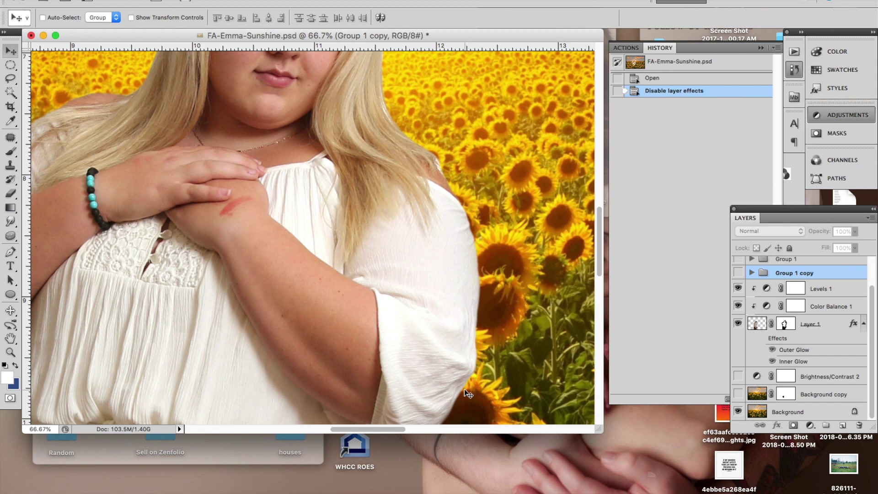
{"action": "left_click", "coordinate": [786, 324]}
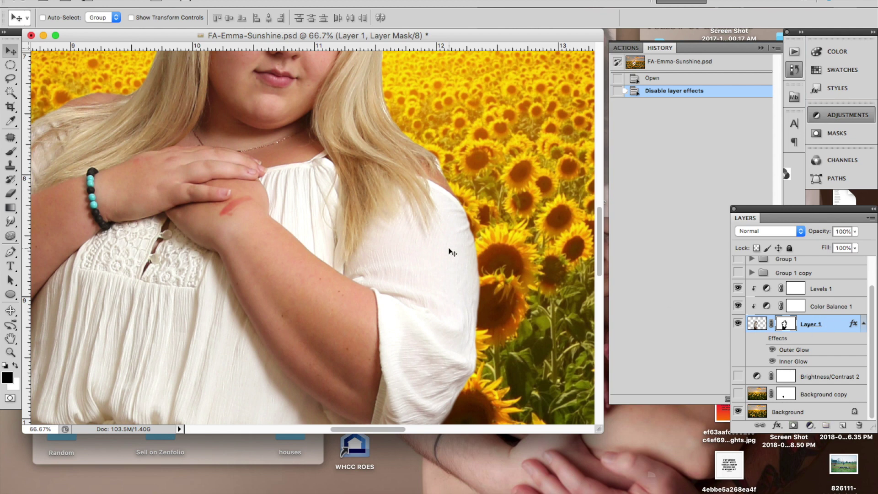
{"action": "key", "text": "backslash"}
{"action": "key", "text": "x"}
{"action": "key", "text": "super+minus"}
{"action": "key", "text": "super+minus"}
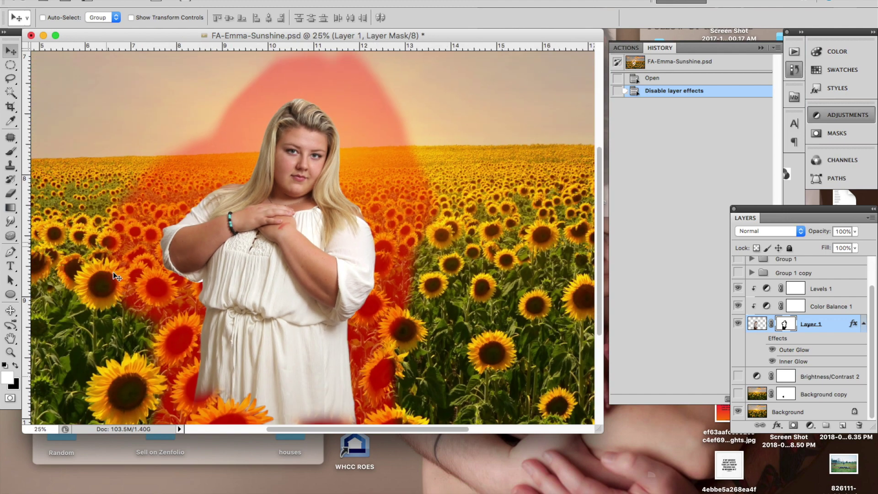
{"action": "key", "text": "x"}
{"action": "key", "text": "backslash"}
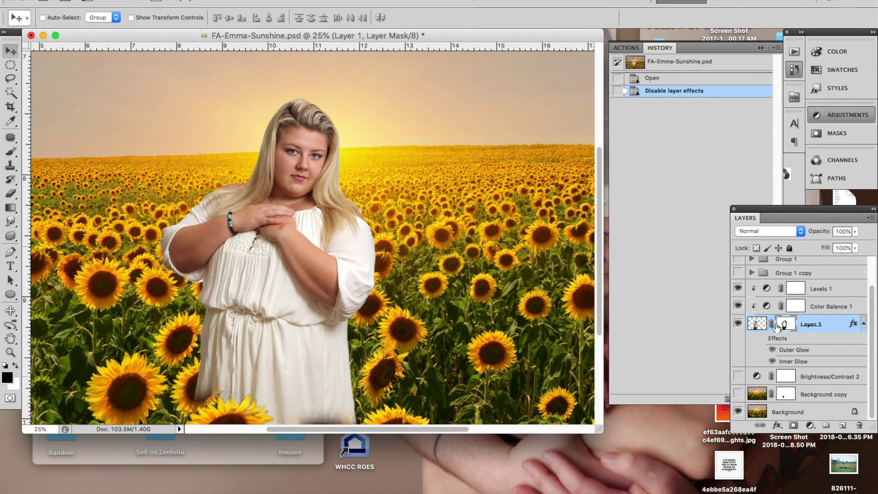
Step: Inspect the masked edge of the woman's hair against the field up close
{"action": "key", "text": "b"}
{"action": "key", "text": "super+equal"}
{"action": "key", "text": "super+equal"}
{"action": "key", "text": "super+equal"}
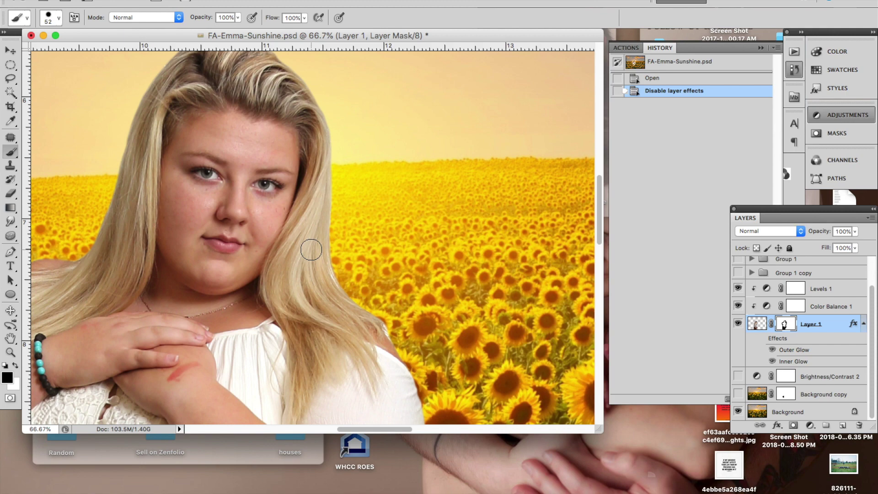
{"action": "key", "text": "v"}
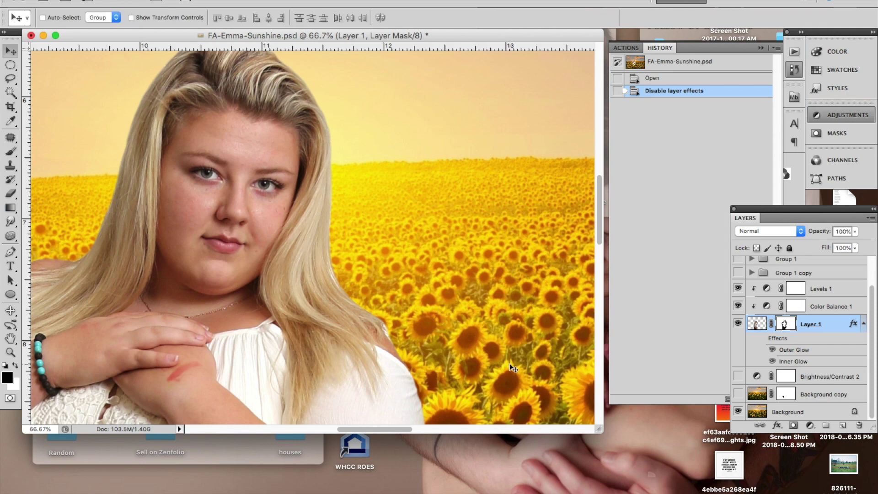
{"action": "key", "text": "super+minus"}
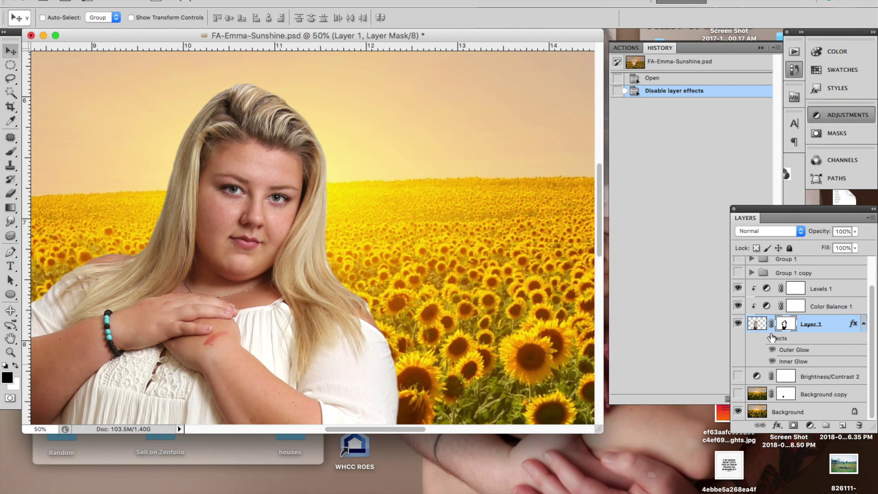
Step: Hide the Color Balance 1 and Levels 1 adjustments and examine the woman's uncorrected skin tones up close
{"action": "left_click", "coordinate": [823, 309]}
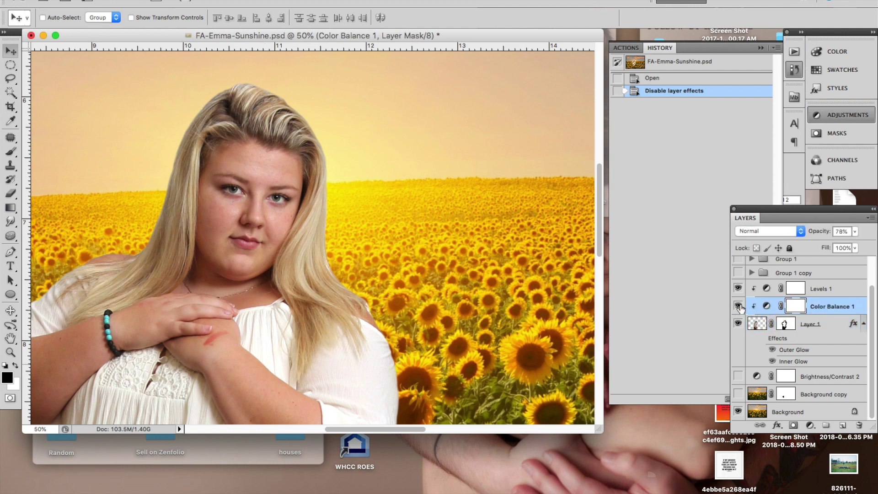
{"action": "left_click", "coordinate": [737, 306]}
{"action": "left_click", "coordinate": [737, 288]}
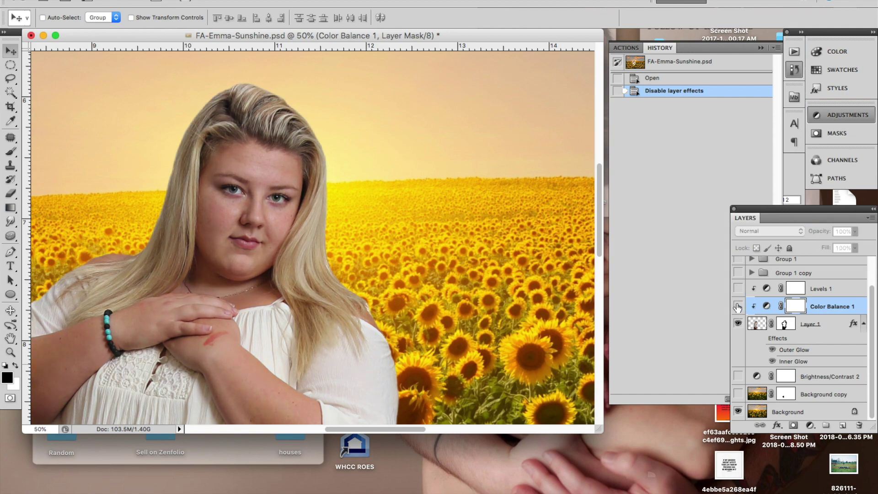
{"action": "left_click", "coordinate": [738, 306]}
{"action": "scroll", "coordinate": [218, 243], "scroll_direction": "up", "scroll_amount": 5}
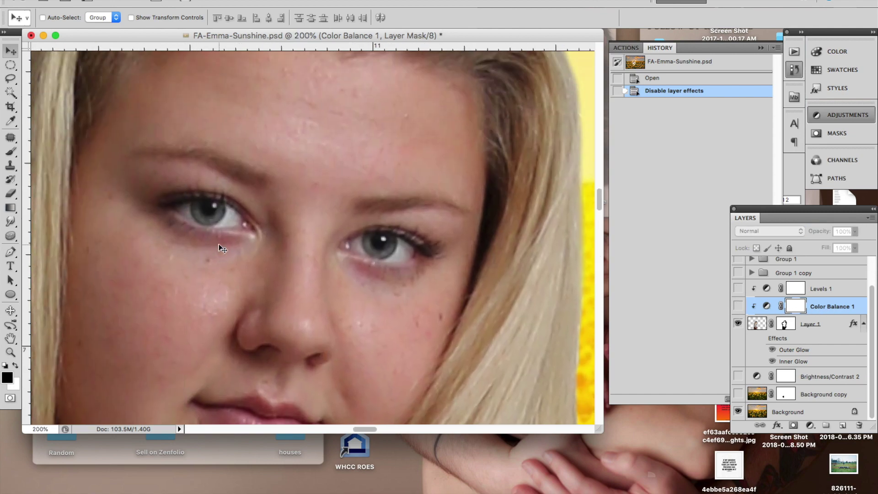
{"action": "scroll", "coordinate": [219, 244], "scroll_direction": "down", "scroll_amount": 5}
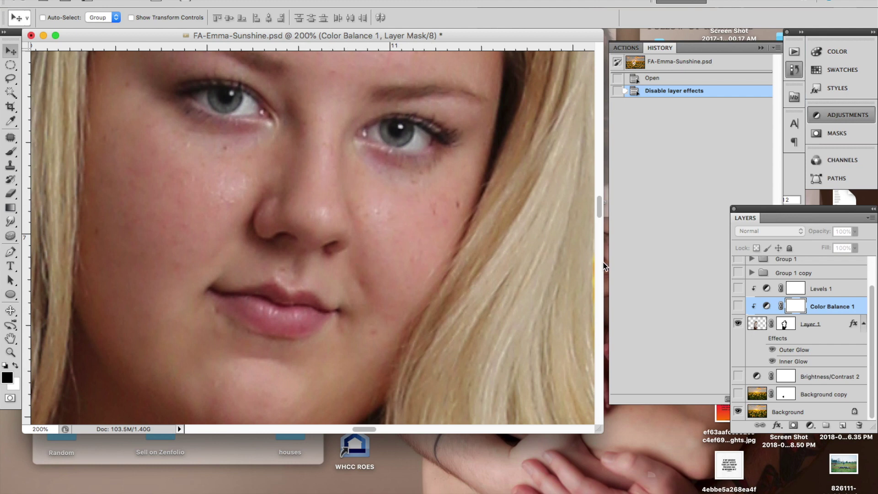
Step: Show Color Balance 1 again and check the corrected skin tones with the whole figure in view
{"action": "left_click", "coordinate": [737, 305]}
{"action": "key", "text": "super+minus"}
{"action": "key", "text": "super+minus"}
{"action": "key", "text": "super+minus"}
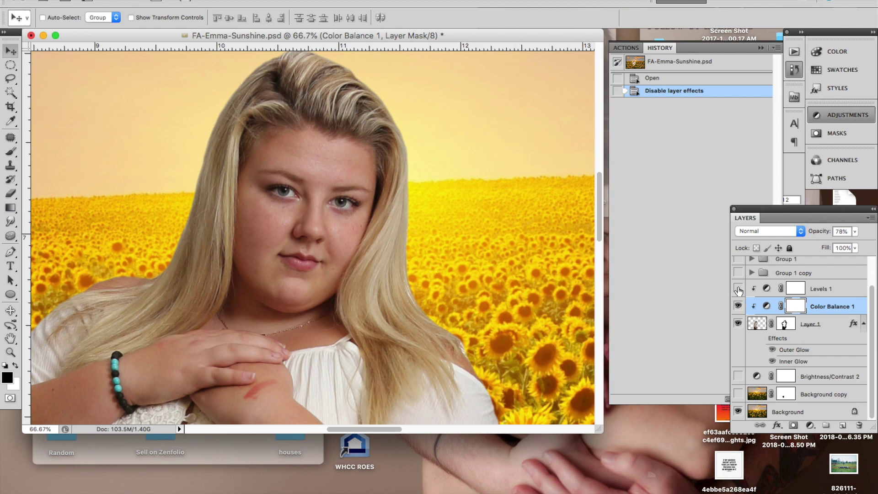
{"action": "key", "text": "super+minus"}
{"action": "key", "text": "super+minus"}
{"action": "key", "text": "super+minus"}
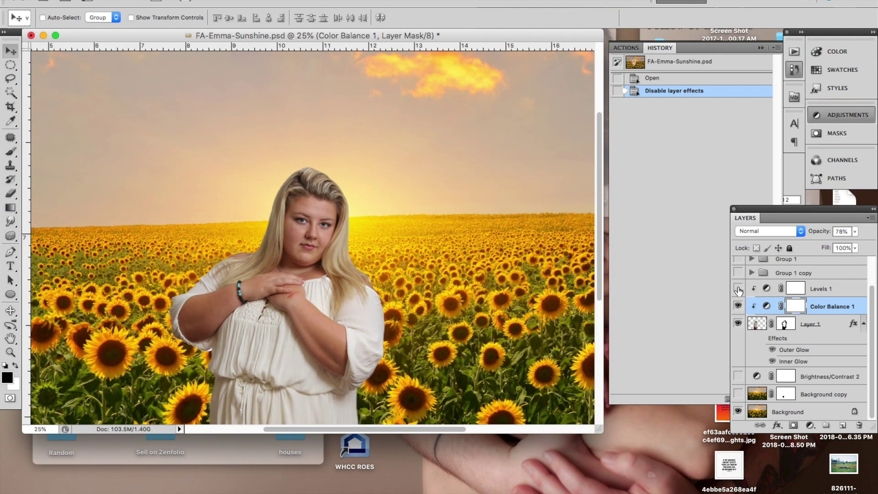
Step: Show the Levels 1 adjustment again, open its settings, and compare the woman with and without it
{"action": "left_click", "coordinate": [828, 292]}
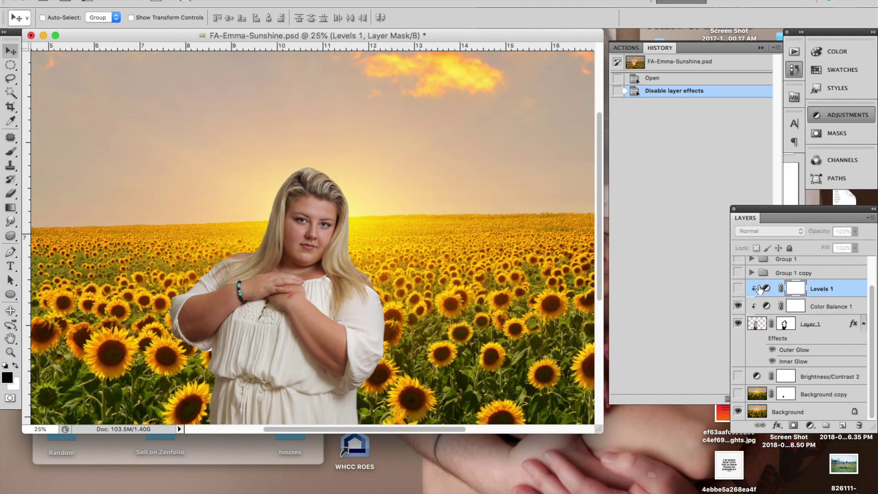
{"action": "left_click", "coordinate": [738, 289]}
{"action": "double_click", "coordinate": [767, 288]}
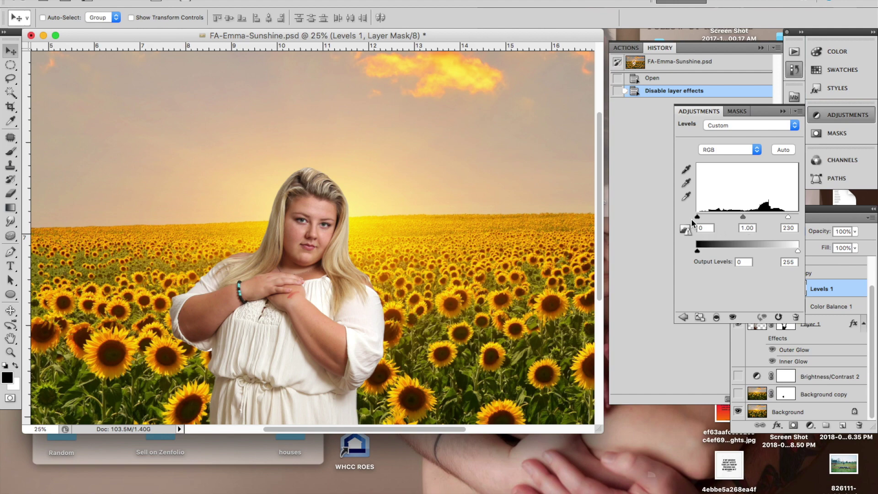
{"action": "left_click", "coordinate": [836, 289]}
{"action": "left_click", "coordinate": [738, 289]}
{"action": "left_click", "coordinate": [738, 289]}
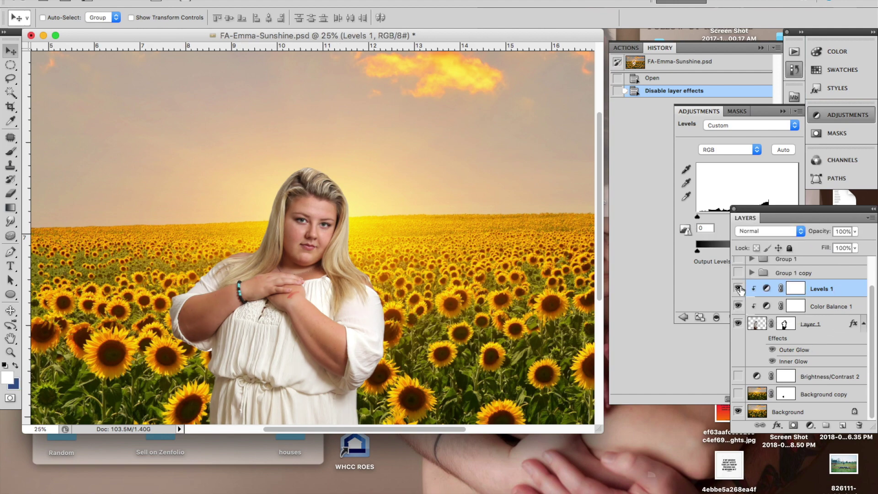
Step: Turn on the Brightness/Contrast 2 adjustment to darken the background, comparing the field with and without it
{"action": "key", "text": "super+minus"}
{"action": "key", "text": "super+minus"}
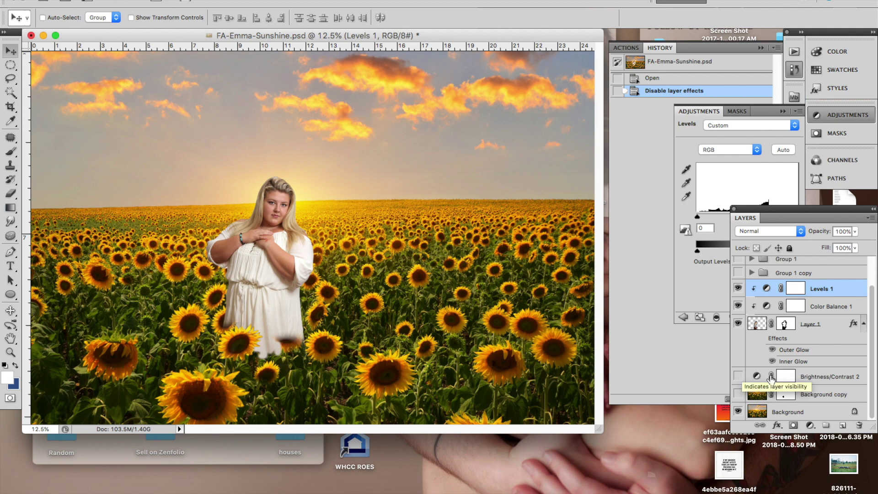
{"action": "left_click", "coordinate": [750, 377]}
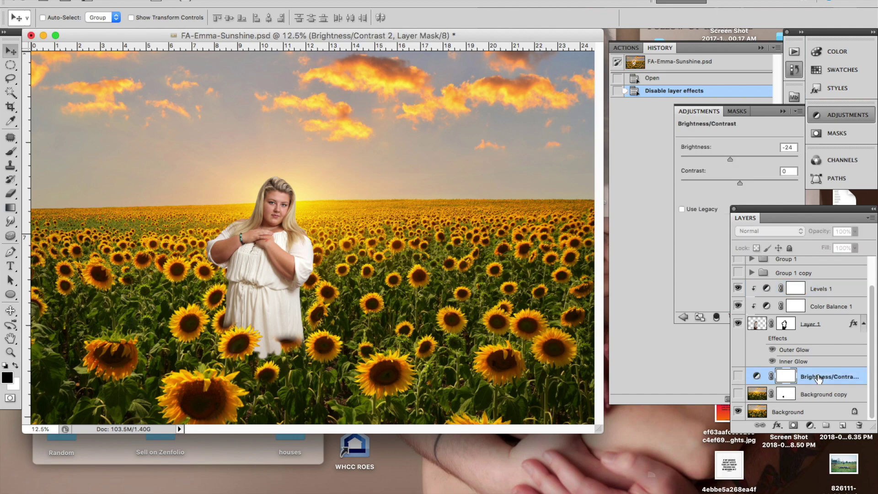
{"action": "left_click", "coordinate": [738, 376]}
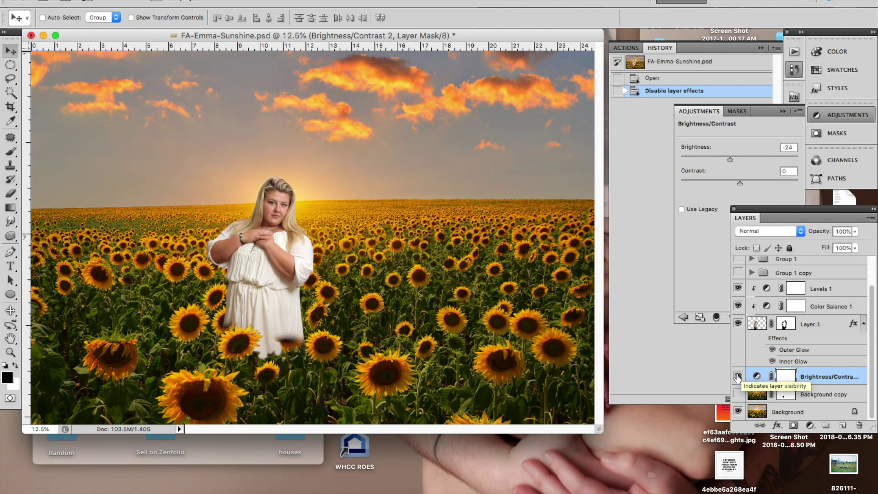
{"action": "left_click", "coordinate": [838, 384]}
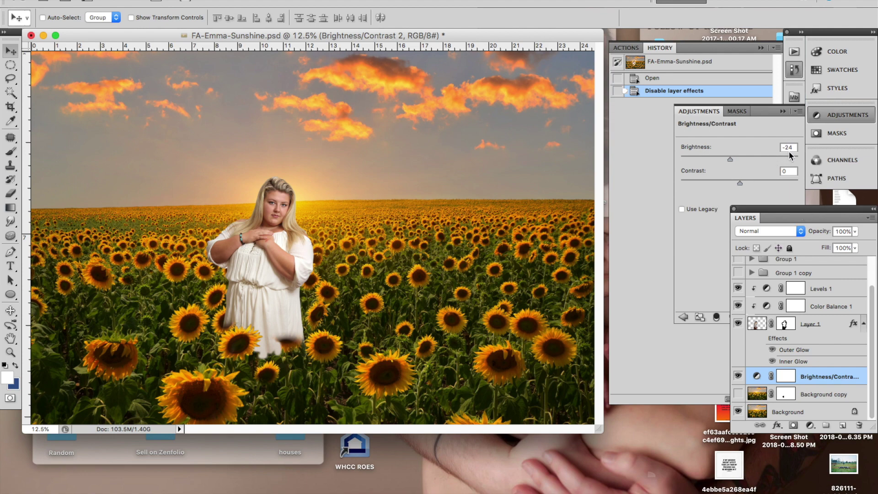
{"action": "left_click", "coordinate": [738, 376]}
{"action": "left_click", "coordinate": [738, 376]}
{"action": "left_click", "coordinate": [738, 376]}
{"action": "left_click", "coordinate": [738, 377]}
Step: Show the extra sunflowers in Group 1 and compare the scene with and without them
{"action": "scroll", "coordinate": [754, 342], "scroll_direction": "up", "scroll_amount": 3}
{"action": "scroll", "coordinate": [753, 342], "scroll_direction": "down", "scroll_amount": 3}
{"action": "scroll", "coordinate": [800, 304], "scroll_direction": "up", "scroll_amount": 3}
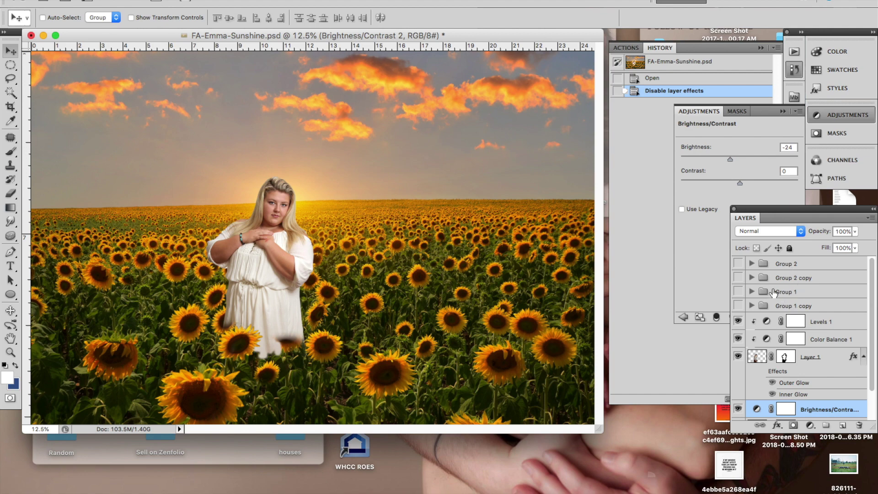
{"action": "left_click", "coordinate": [738, 291]}
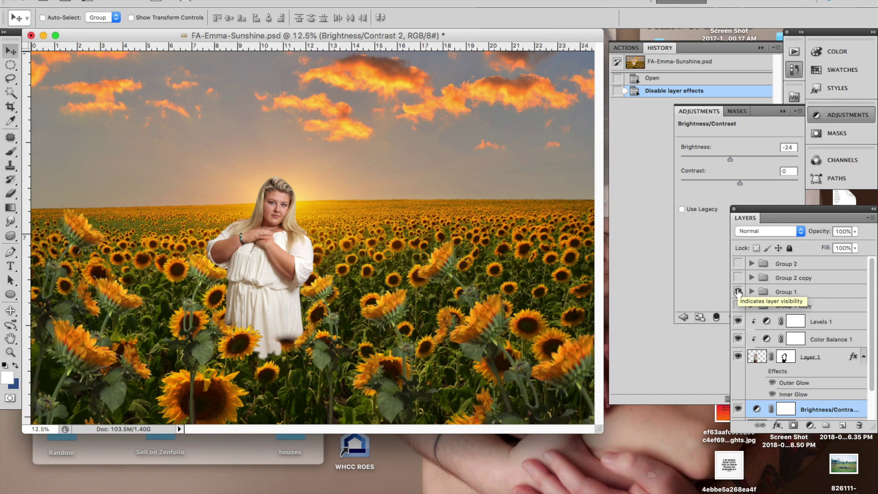
{"action": "left_click", "coordinate": [738, 292]}
{"action": "left_click", "coordinate": [738, 292]}
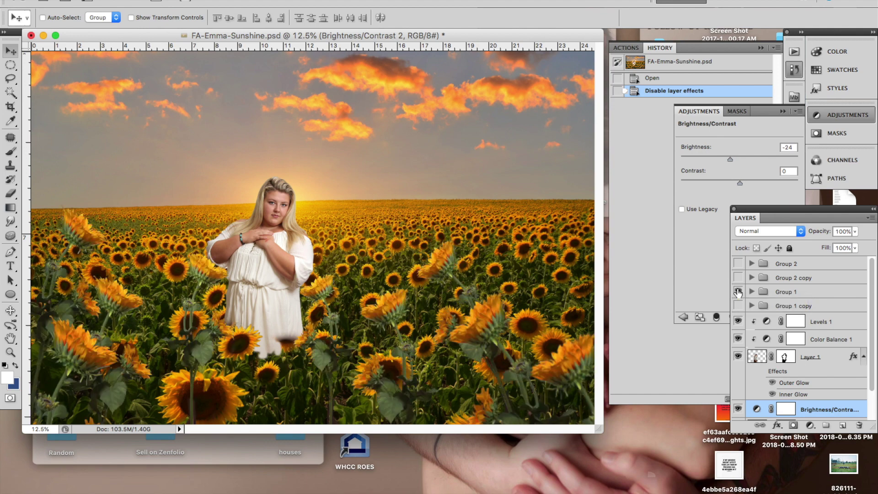
{"action": "left_click", "coordinate": [738, 291]}
{"action": "left_click", "coordinate": [737, 292]}
Step: Expand Group 1 to review its sunflower copies and their clipped brightness adjustments, and collapse and hide the group again
{"action": "left_click", "coordinate": [752, 291]}
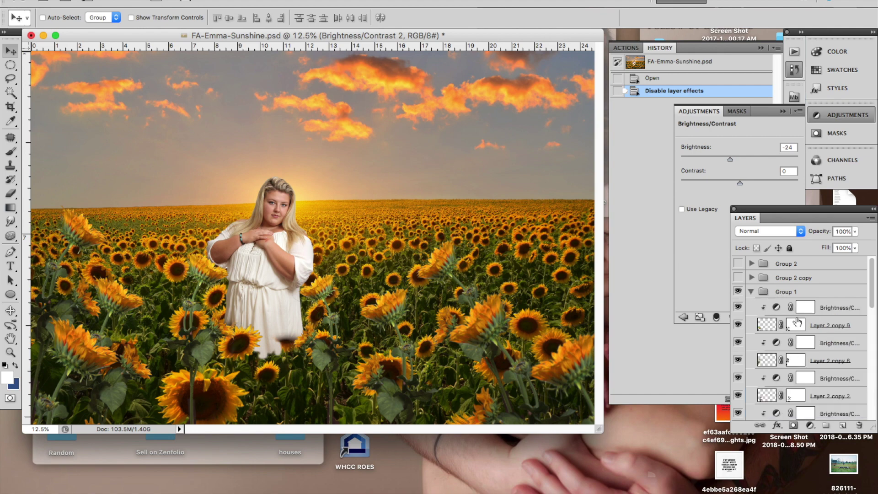
{"action": "scroll", "coordinate": [796, 322], "scroll_direction": "down", "scroll_amount": 3}
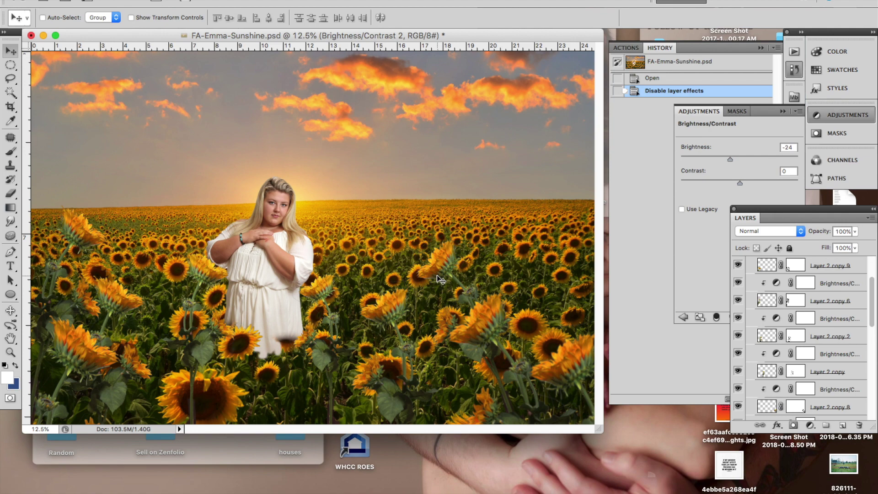
{"action": "scroll", "coordinate": [786, 316], "scroll_direction": "up", "scroll_amount": 3}
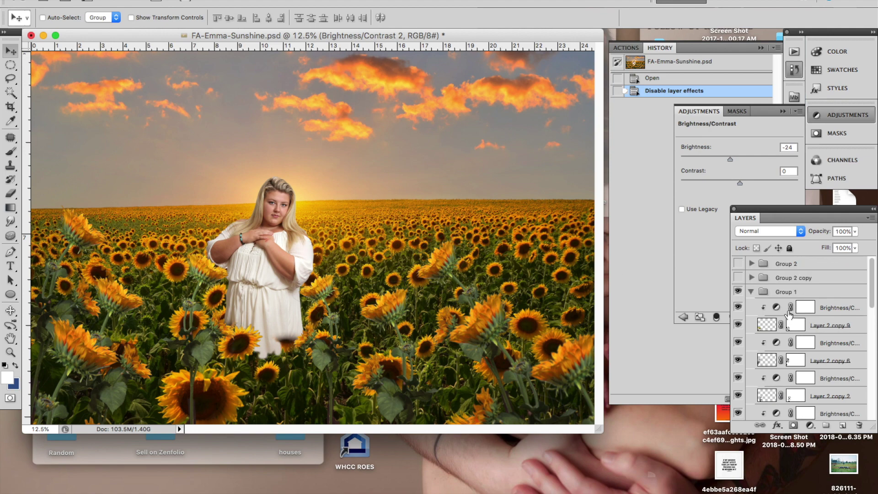
{"action": "left_click", "coordinate": [751, 292]}
{"action": "left_click", "coordinate": [737, 292]}
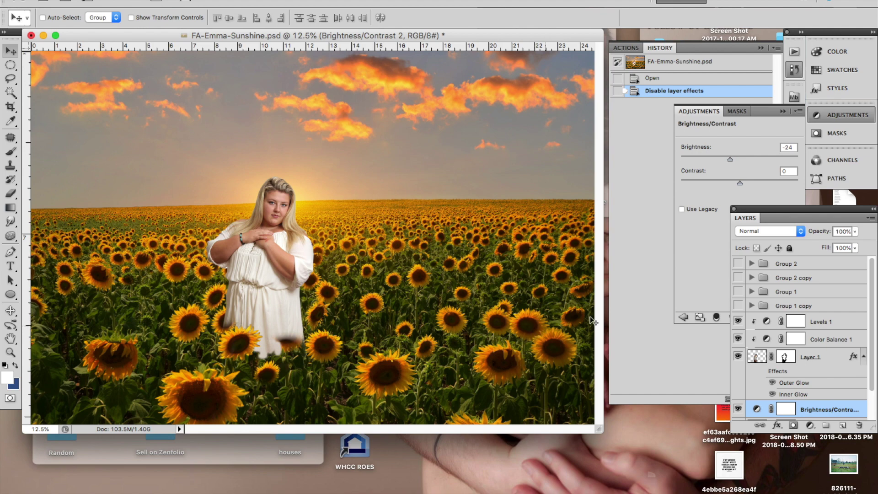
Step: Show Group 1 again, enlarge the area beside the woman, and expand the group's sunflower layers
{"action": "left_click", "coordinate": [738, 291]}
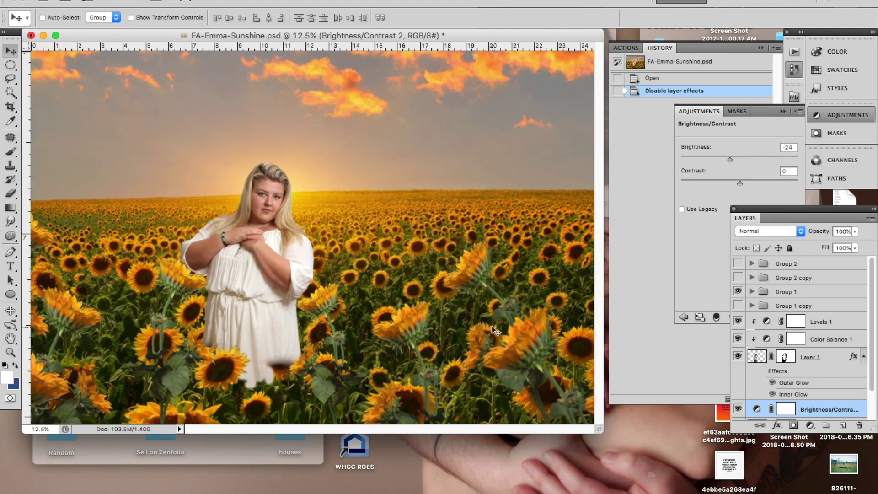
{"action": "key", "text": "super+equal"}
{"action": "key", "text": "super+equal"}
{"action": "key", "text": "super+equal"}
{"action": "key", "text": "super+equal"}
{"action": "key", "text": "super+equal"}
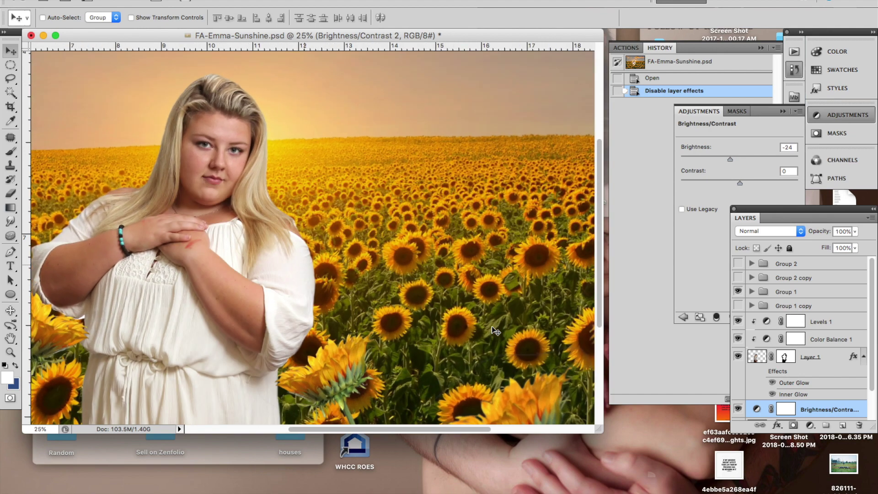
{"action": "left_click", "coordinate": [751, 292]}
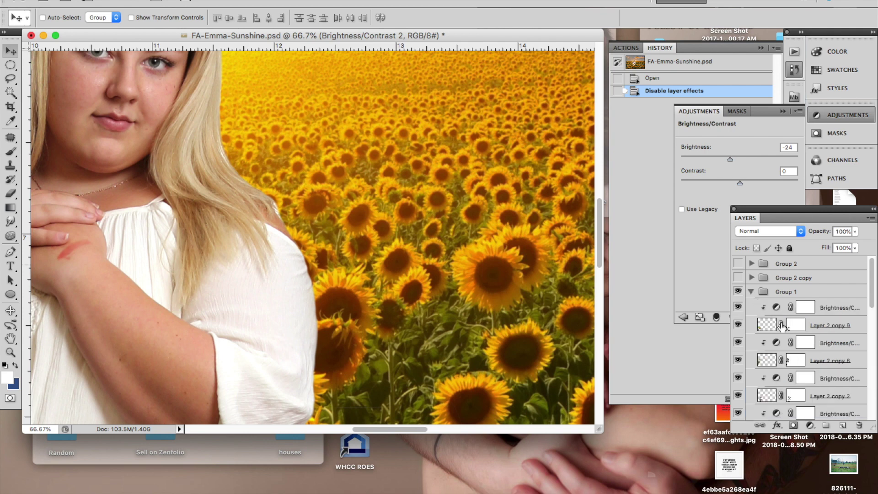
Step: Select Layer 2, the lowest sunflower layer in Group 1, and compare the whole scene with and without it
{"action": "scroll", "coordinate": [815, 392], "scroll_direction": "down", "scroll_amount": 5}
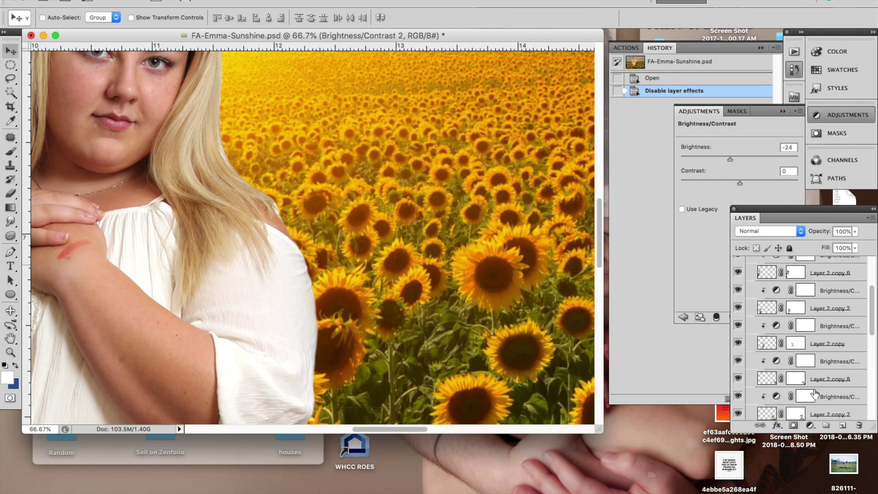
{"action": "scroll", "coordinate": [815, 392], "scroll_direction": "down", "scroll_amount": 2}
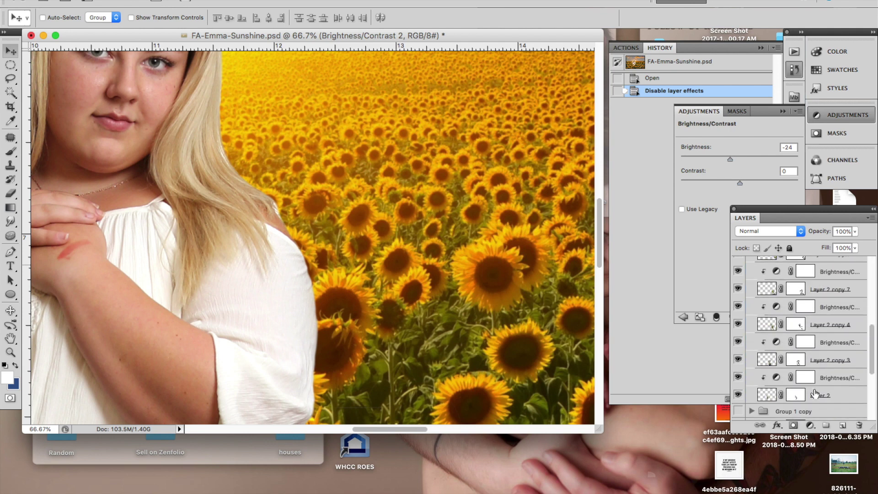
{"action": "scroll", "coordinate": [815, 392], "scroll_direction": "down", "scroll_amount": 2}
{"action": "left_click", "coordinate": [820, 364]}
{"action": "scroll", "coordinate": [349, 262], "scroll_direction": "down", "scroll_amount": 10}
{"action": "scroll", "coordinate": [349, 262], "scroll_direction": "left", "scroll_amount": 6}
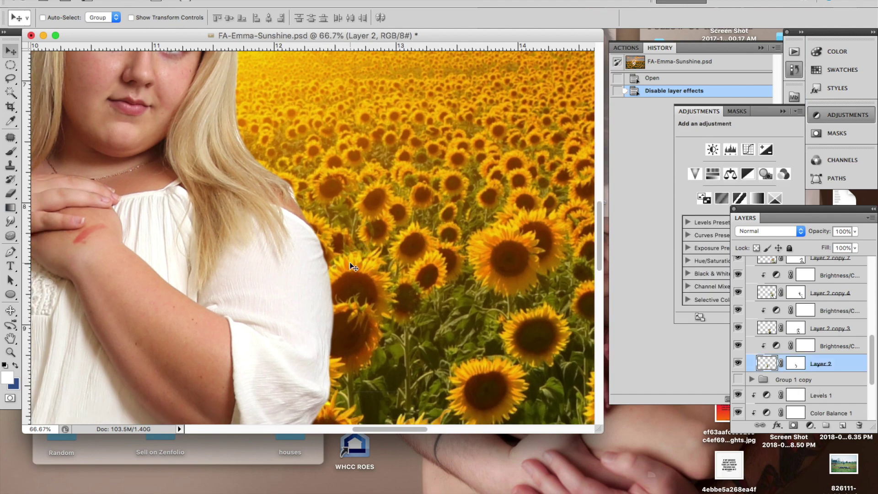
{"action": "key", "text": "super+minus"}
{"action": "key", "text": "super+minus"}
{"action": "key", "text": "super+minus"}
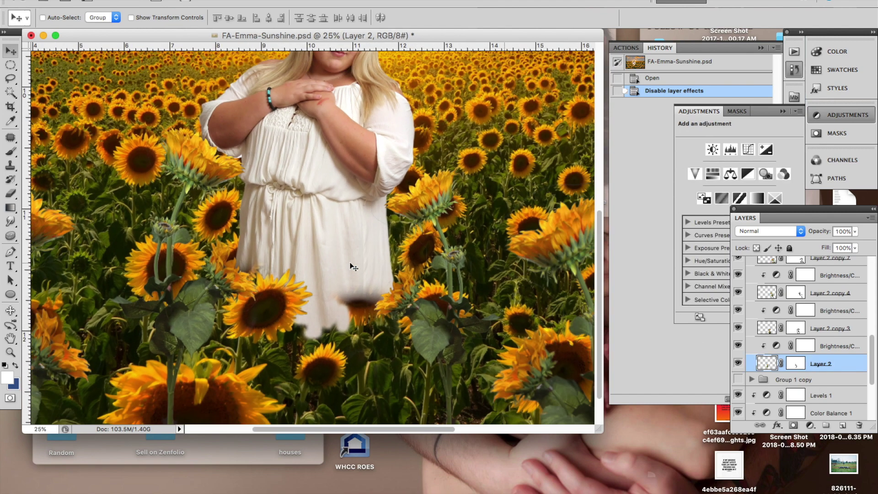
{"action": "left_click", "coordinate": [737, 362]}
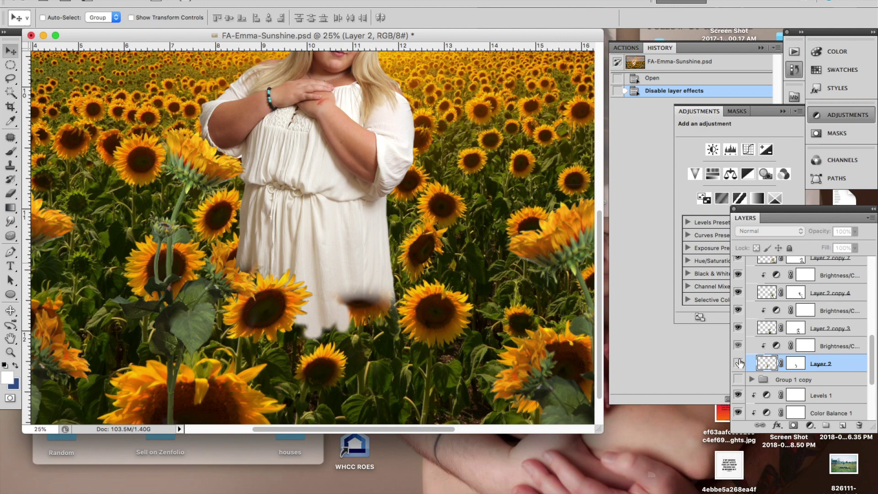
{"action": "left_click", "coordinate": [738, 363]}
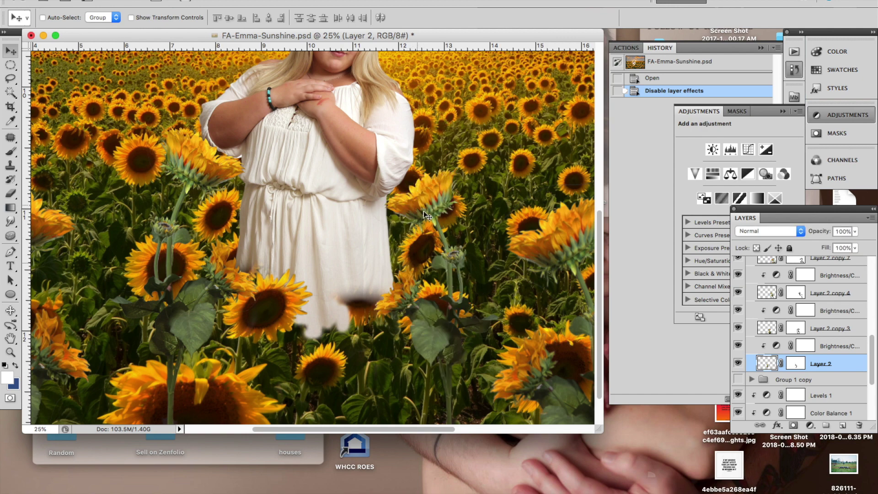
Step: Display Layer 2's mask as a red overlay and examine the masked area around the sunflower and its stem up close
{"action": "key", "text": "super+equal"}
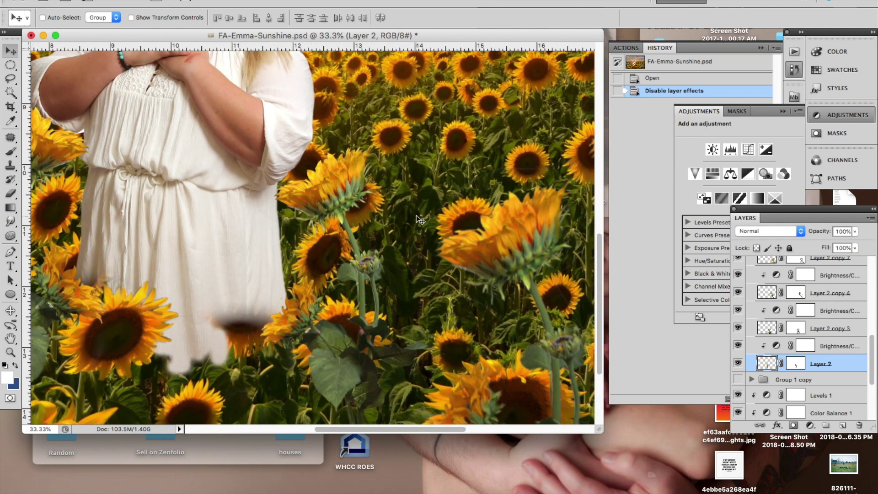
{"action": "key", "text": "backslash"}
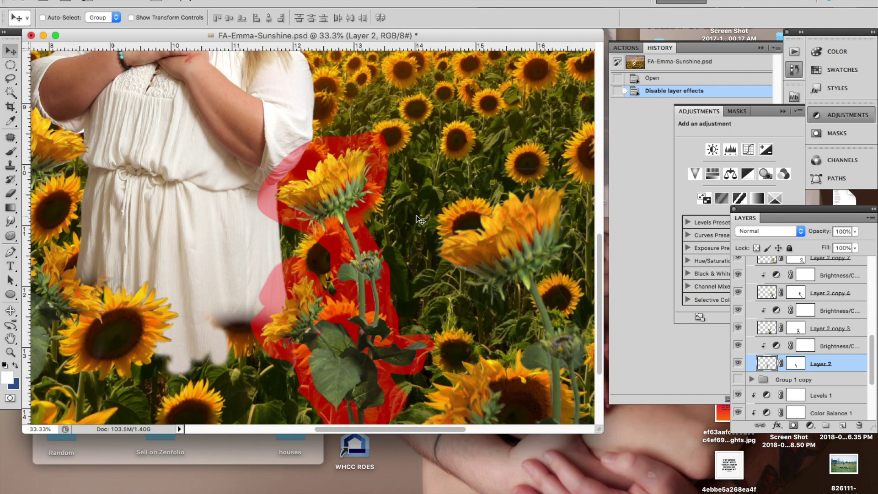
{"action": "key", "text": "super+equal"}
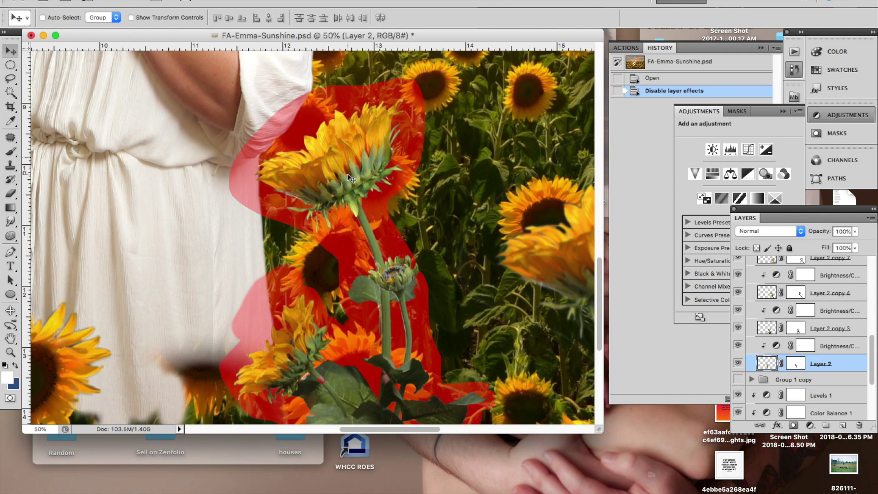
{"action": "key", "text": "super+equal"}
{"action": "key", "text": "super+equal"}
{"action": "scroll", "coordinate": [404, 200], "scroll_direction": "up", "scroll_amount": 5}
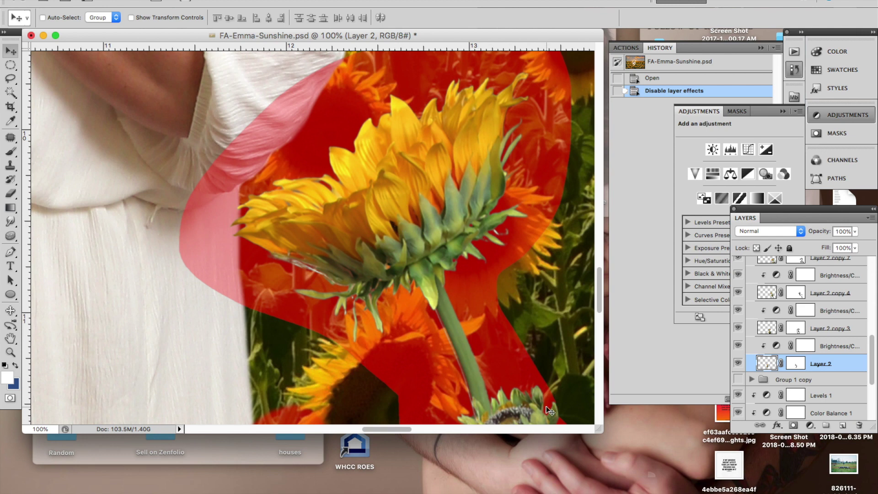
{"action": "scroll", "coordinate": [549, 410], "scroll_direction": "down", "scroll_amount": 5}
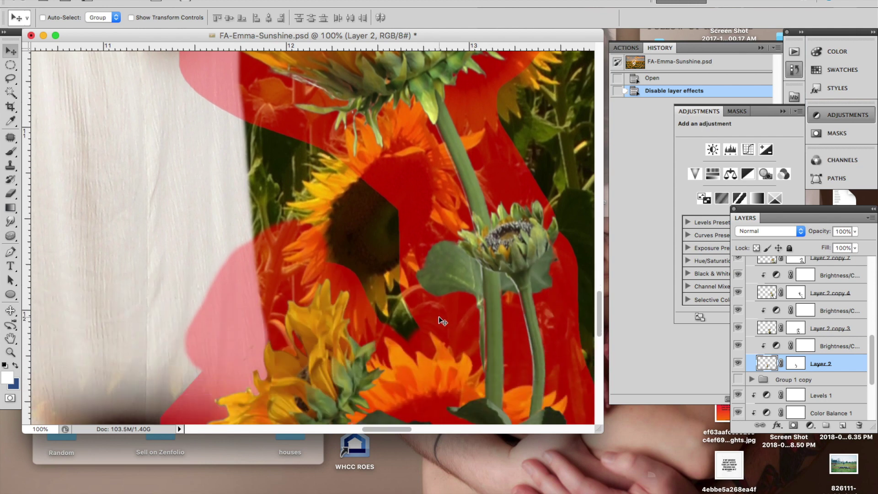
Step: Hide the mask overlay, open Color Range to view its sampled-colors selection settings, and cancel it
{"action": "left_click", "coordinate": [233, 0]}
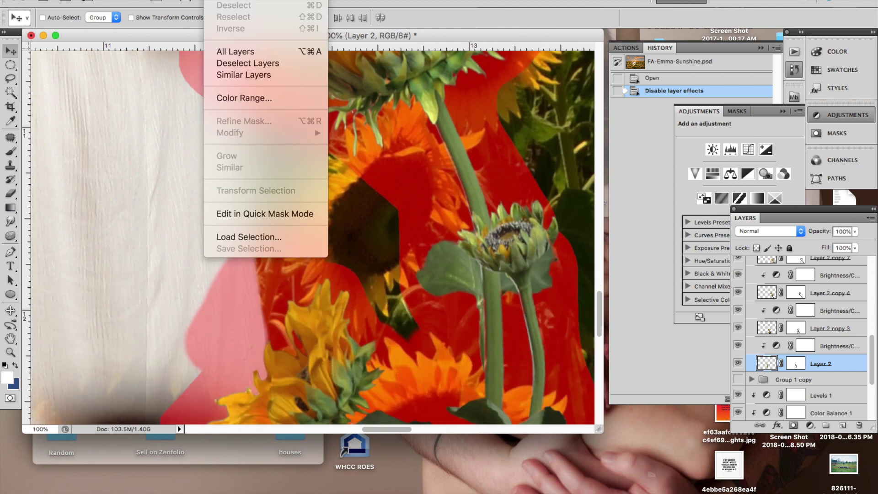
{"action": "key", "text": "Escape"}
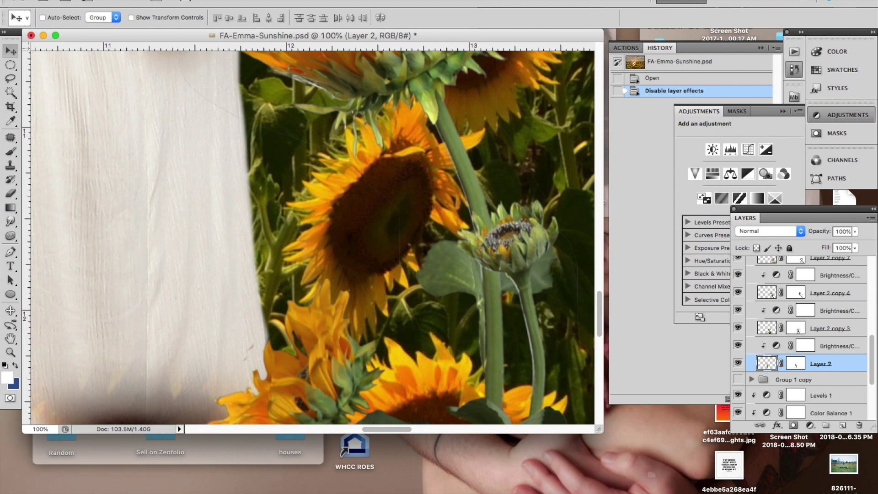
{"action": "left_click", "coordinate": [233, 0]}
{"action": "left_click", "coordinate": [247, 97]}
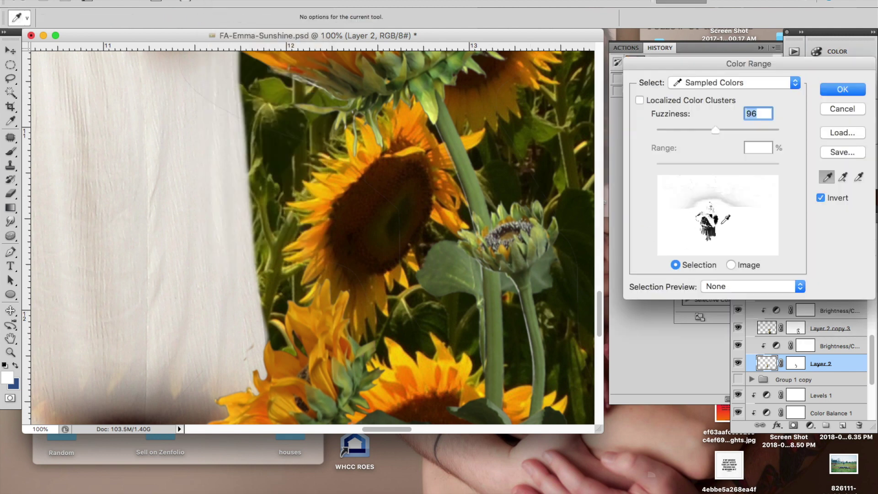
{"action": "left_click", "coordinate": [849, 108]}
Step: Inspect the cut-out petal edges of the Layer 2 sunflower beside the woman's sleeve, and return to the full composite
{"action": "scroll", "coordinate": [446, 137], "scroll_direction": "up", "scroll_amount": 10}
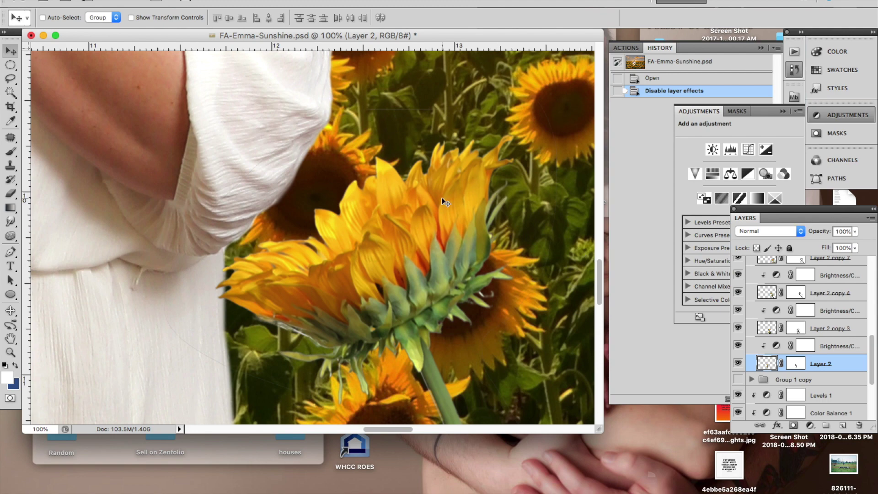
{"action": "key", "text": "super+plus"}
{"action": "key", "text": "super+plus"}
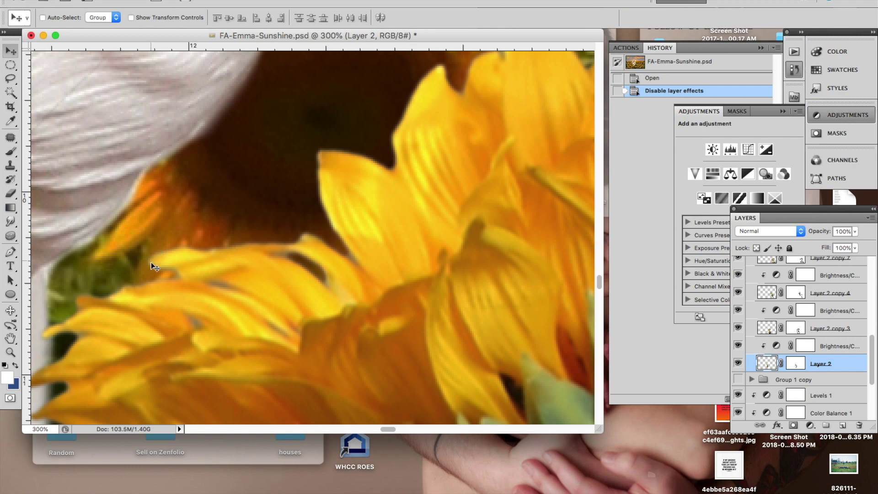
{"action": "scroll", "coordinate": [156, 265], "scroll_direction": "up", "scroll_amount": 2}
{"action": "key", "text": "super+minus"}
{"action": "key", "text": "super+minus"}
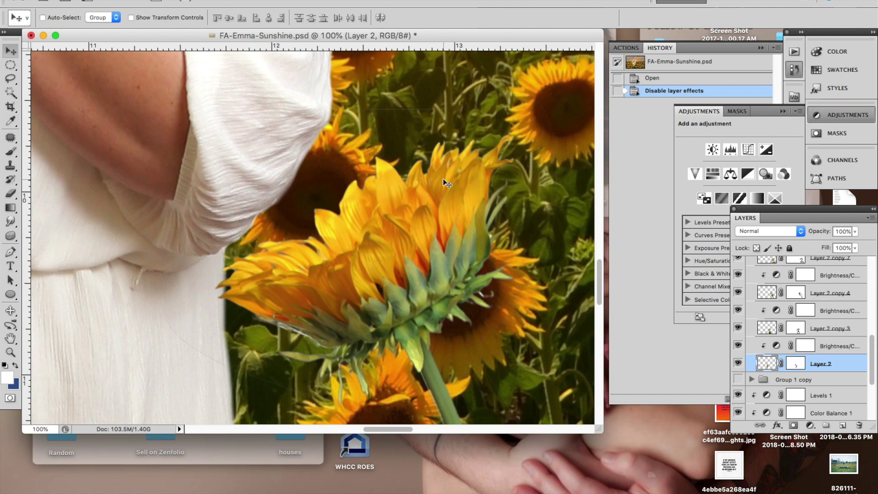
{"action": "key", "text": "super+minus"}
{"action": "key", "text": "super+minus"}
{"action": "key", "text": "super+minus"}
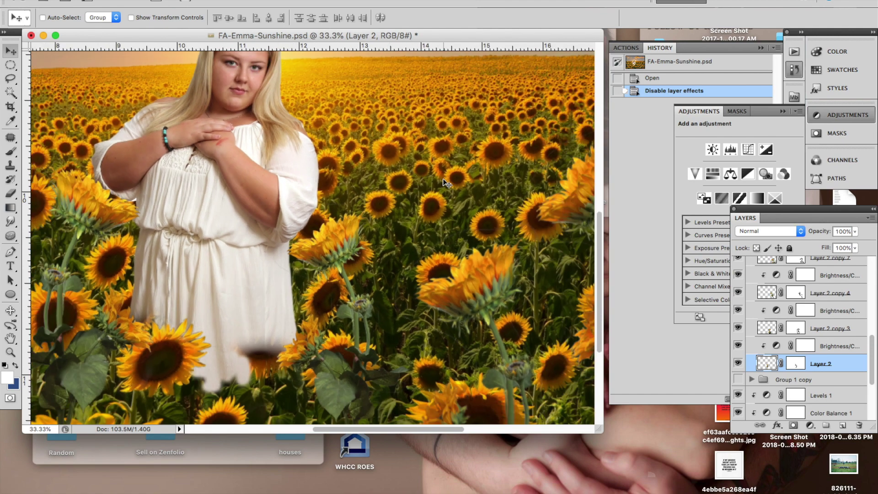
{"action": "key", "text": "super+minus"}
{"action": "key", "text": "super+minus"}
{"action": "key", "text": "super+minus"}
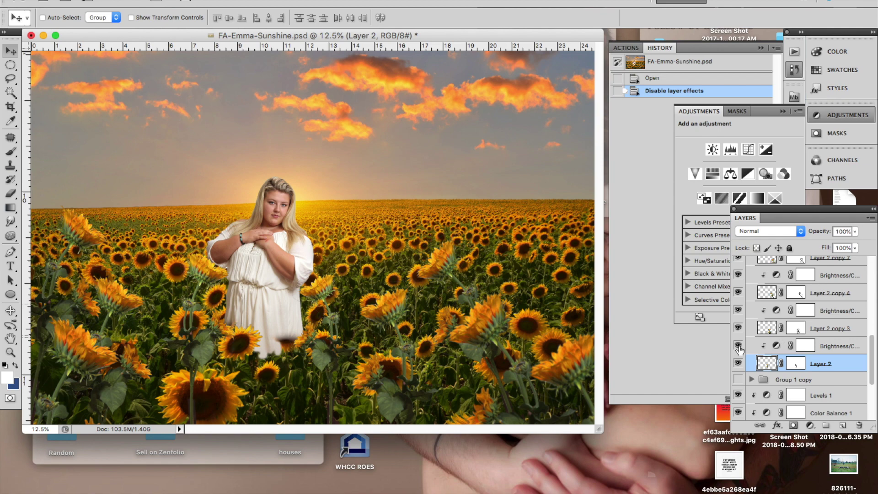
Step: Select the Brightness/Contrast 1 adjustment clipped to Layer 2 and compare the sunflower with and without its darkening
{"action": "key", "text": "super+plus"}
{"action": "key", "text": "super+plus"}
{"action": "key", "text": "super+plus"}
{"action": "scroll", "coordinate": [418, 335], "scroll_direction": "down", "scroll_amount": 2}
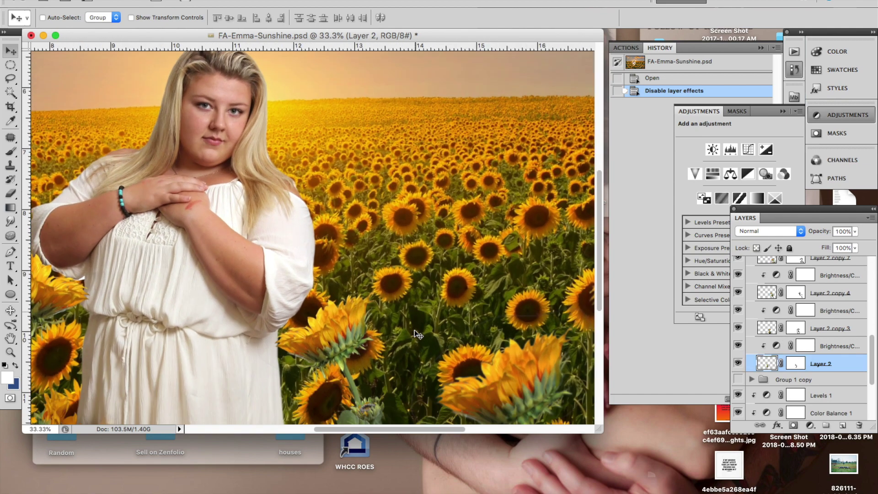
{"action": "scroll", "coordinate": [418, 335], "scroll_direction": "down", "scroll_amount": 5}
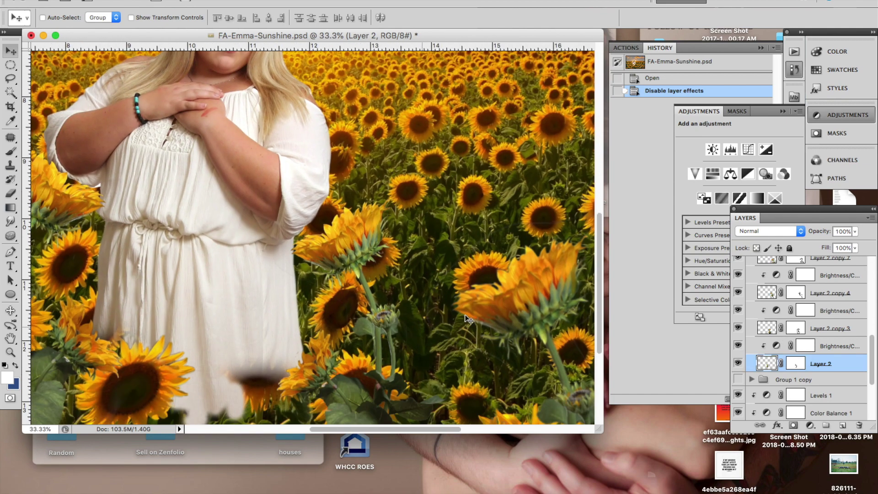
{"action": "left_click", "coordinate": [828, 351]}
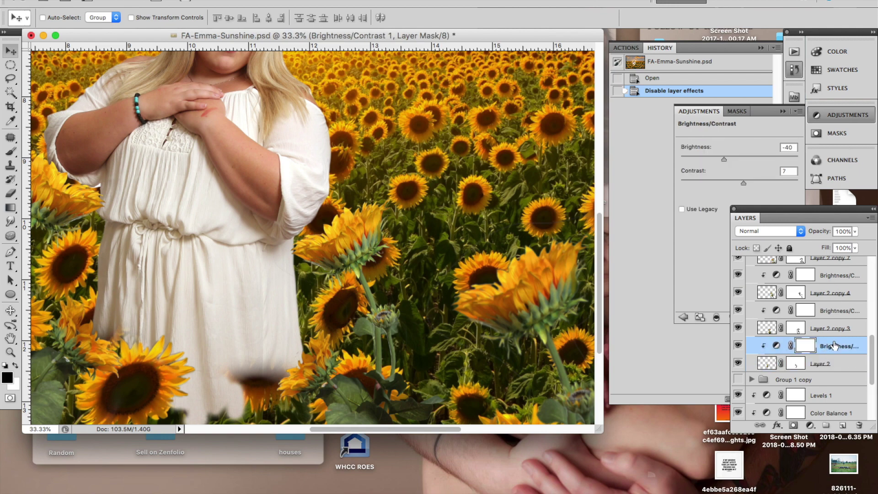
{"action": "left_click", "coordinate": [739, 346]}
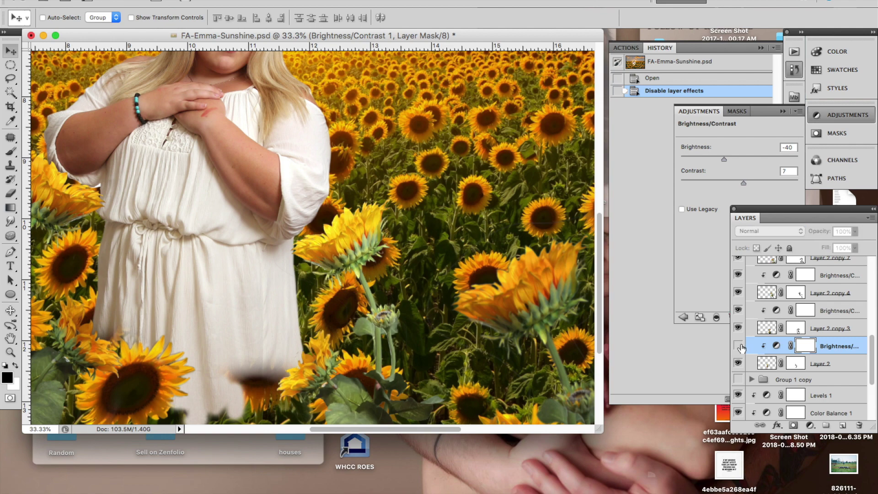
{"action": "left_click", "coordinate": [739, 346]}
{"action": "left_click", "coordinate": [739, 346]}
{"action": "left_click", "coordinate": [739, 346]}
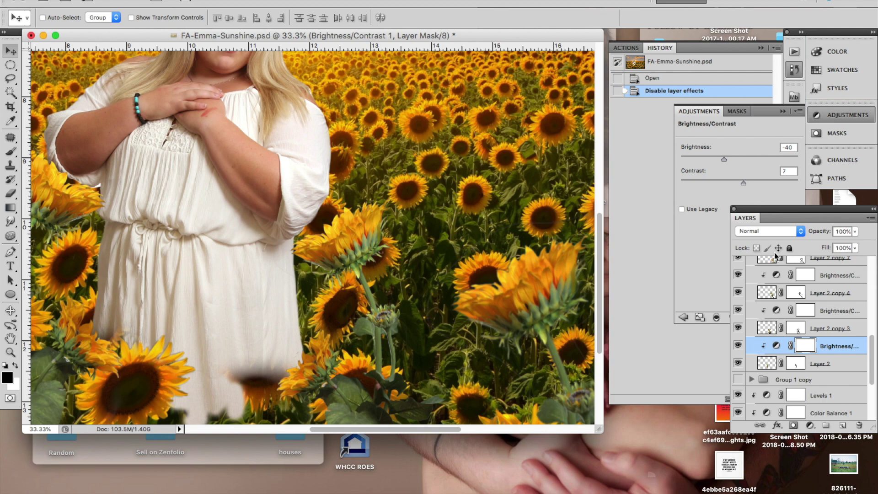
Step: View the Brightness/Contrast 1 copy 3 settings and compare the full scene with and without the Layer 2 copy 2 sunflower
{"action": "scroll", "coordinate": [834, 284], "scroll_direction": "up", "scroll_amount": 6}
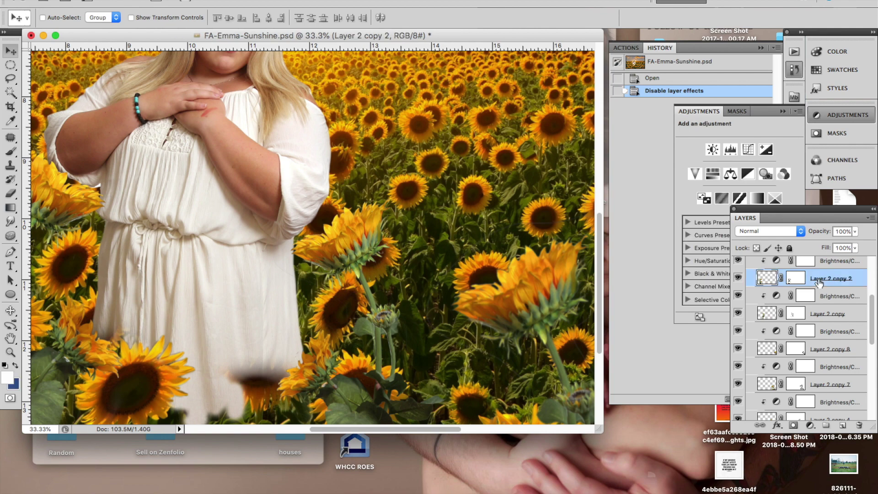
{"action": "left_click", "coordinate": [832, 267]}
{"action": "key", "text": "super+minus"}
{"action": "key", "text": "super+minus"}
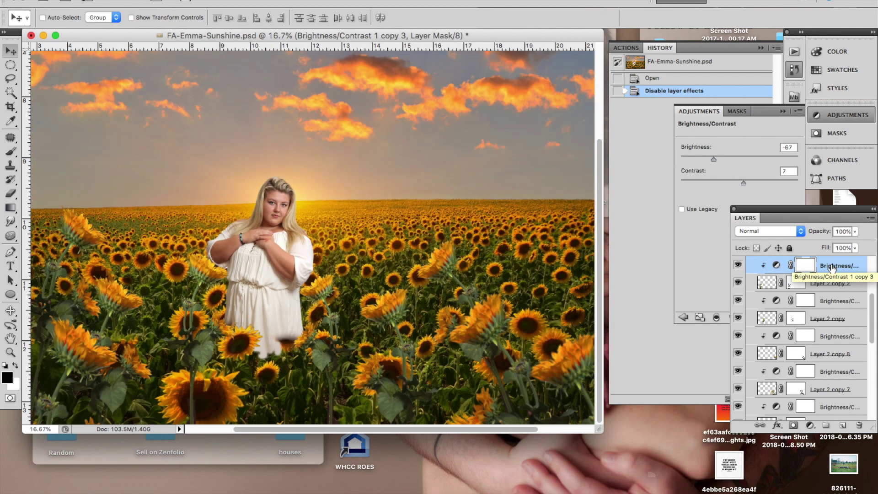
{"action": "key", "text": "super+minus"}
{"action": "left_click", "coordinate": [737, 283]}
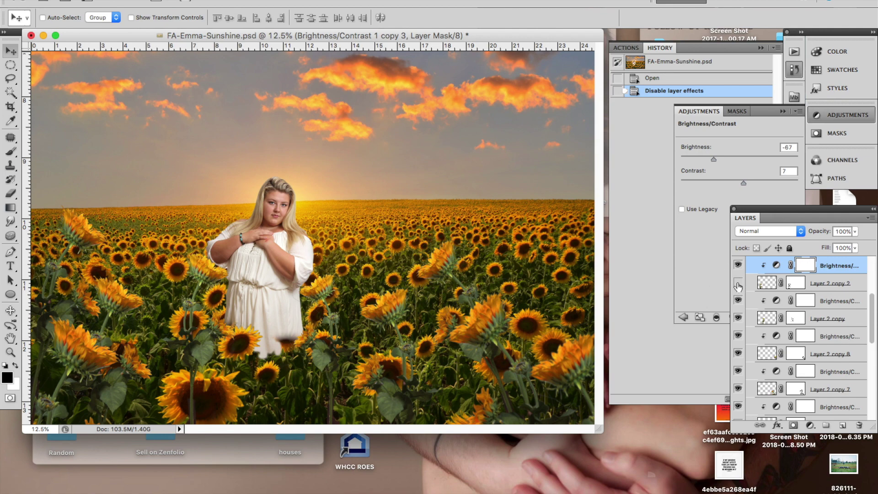
{"action": "left_click", "coordinate": [738, 283]}
{"action": "left_click", "coordinate": [738, 283]}
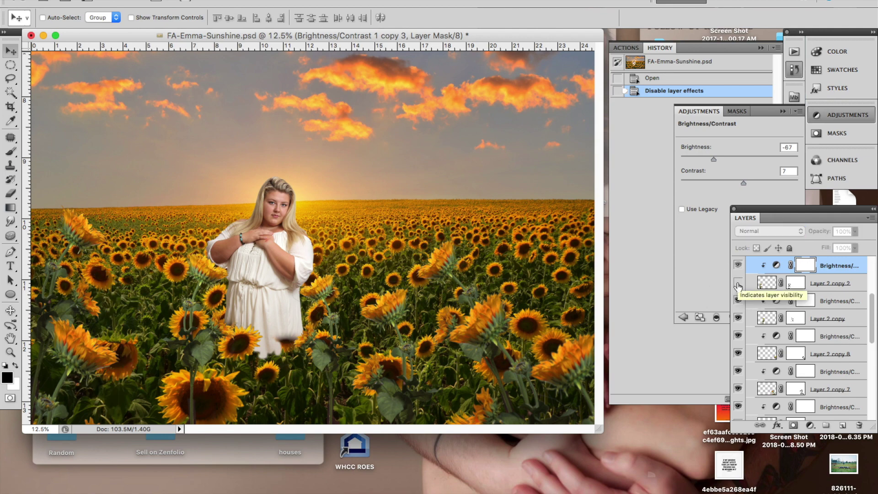
{"action": "left_click", "coordinate": [738, 283]}
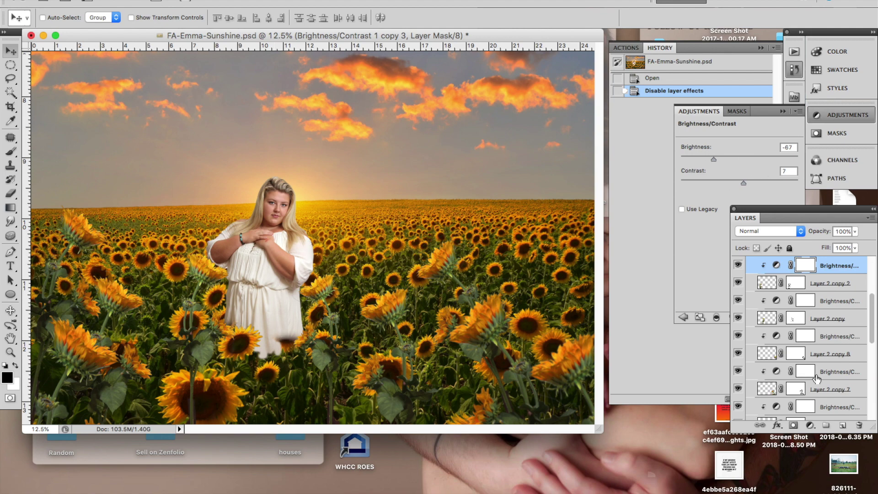
Step: Review the brightness adjustments clipped to Layer 2 copy 8 and Layer 2 copy 7, and collapse Group 1
{"action": "left_click", "coordinate": [818, 358]}
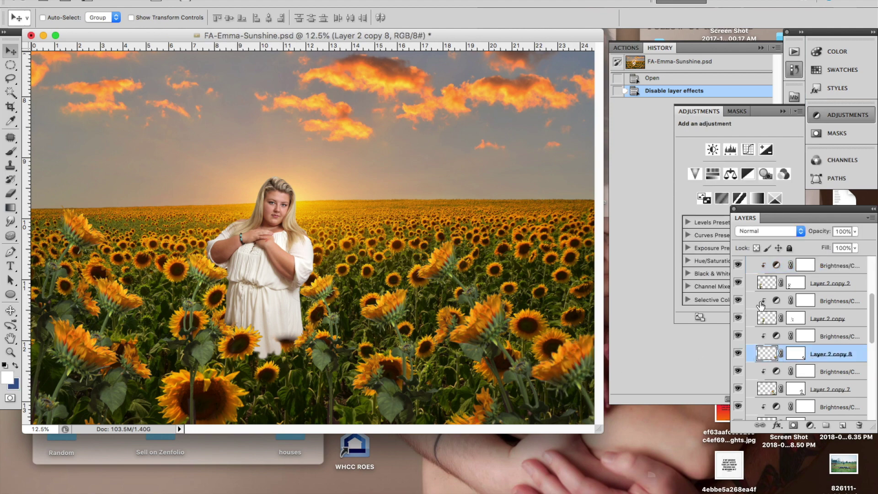
{"action": "left_click", "coordinate": [853, 336]}
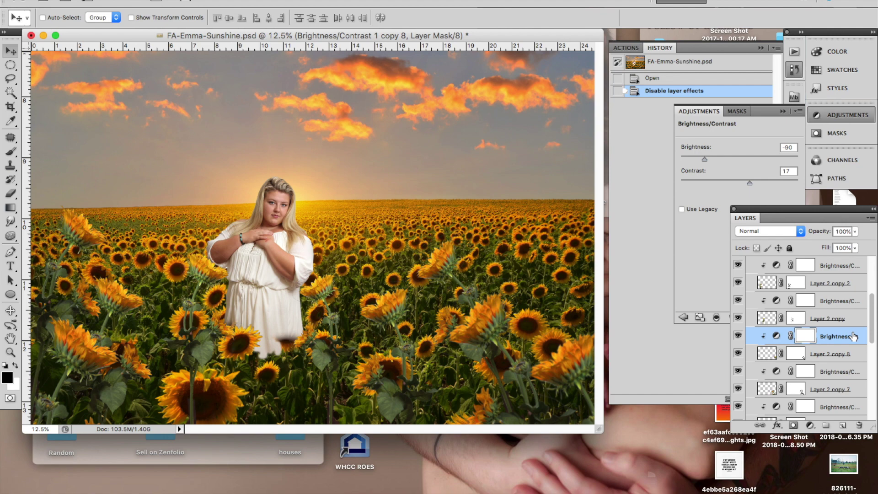
{"action": "left_click", "coordinate": [820, 392]}
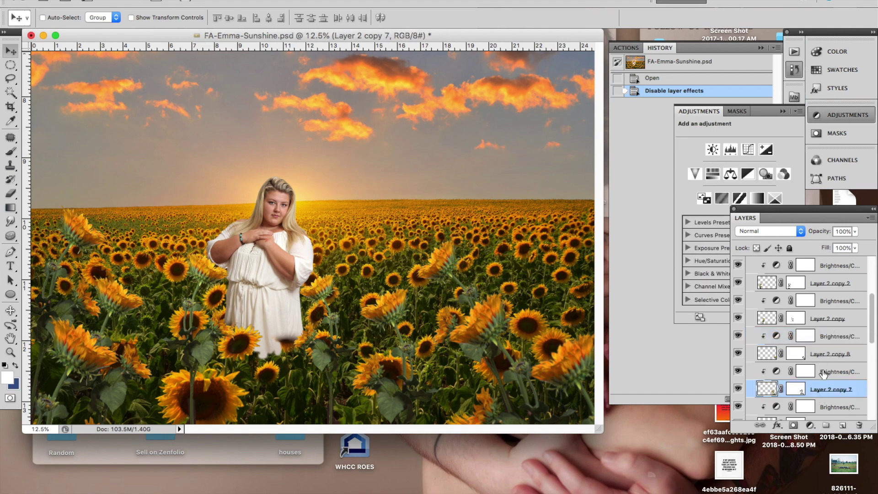
{"action": "left_click", "coordinate": [823, 373]}
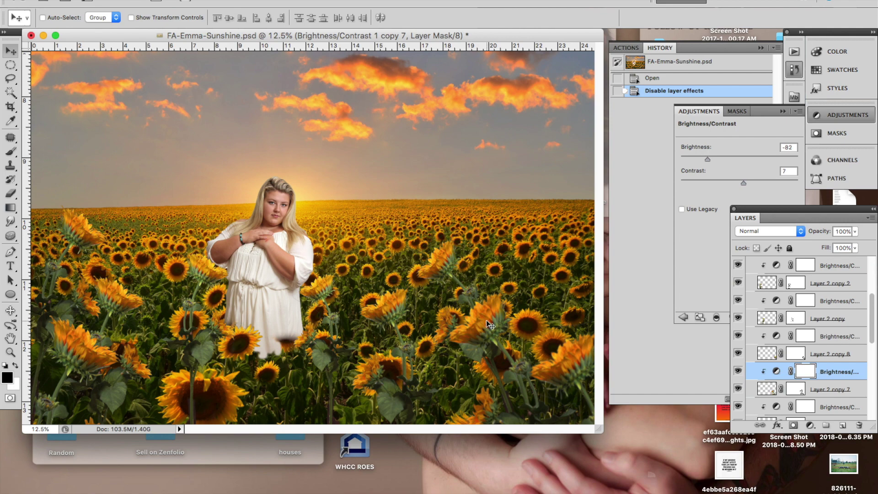
{"action": "scroll", "coordinate": [777, 297], "scroll_direction": "up", "scroll_amount": 5}
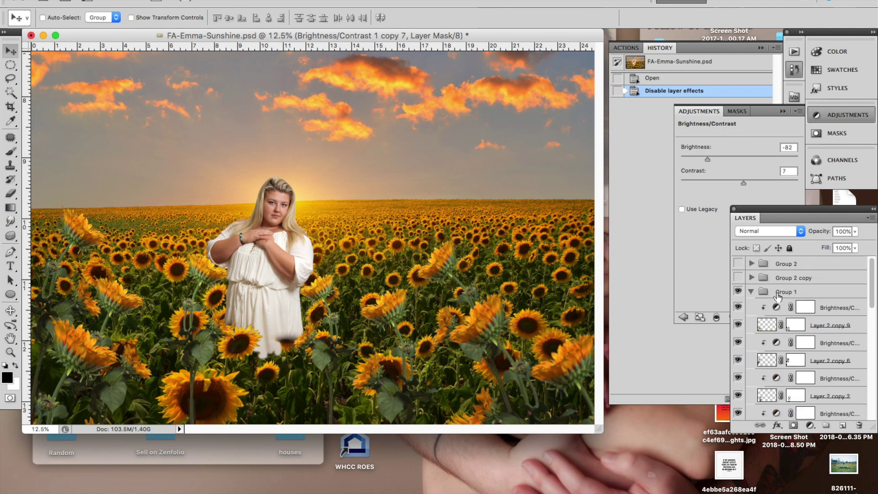
{"action": "left_click", "coordinate": [752, 291]}
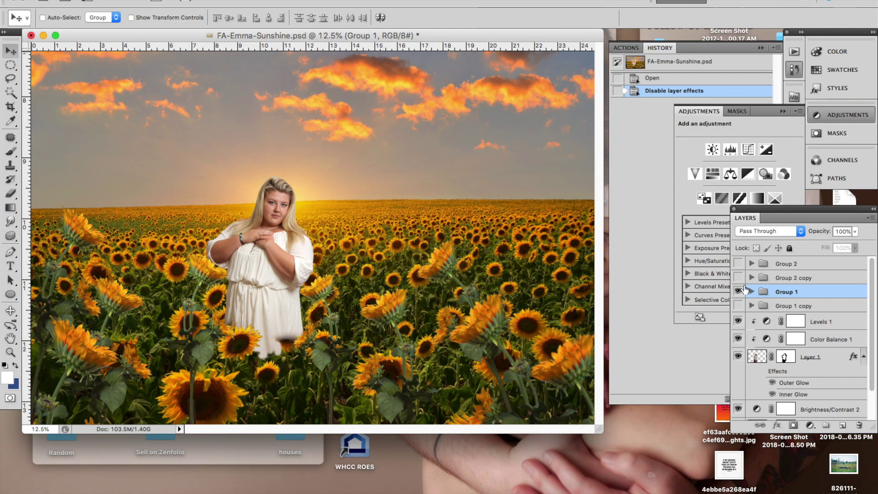
Step: Show Group 2 and expand it to list its foreground sunflower layers
{"action": "left_click", "coordinate": [738, 264]}
{"action": "left_click", "coordinate": [804, 269]}
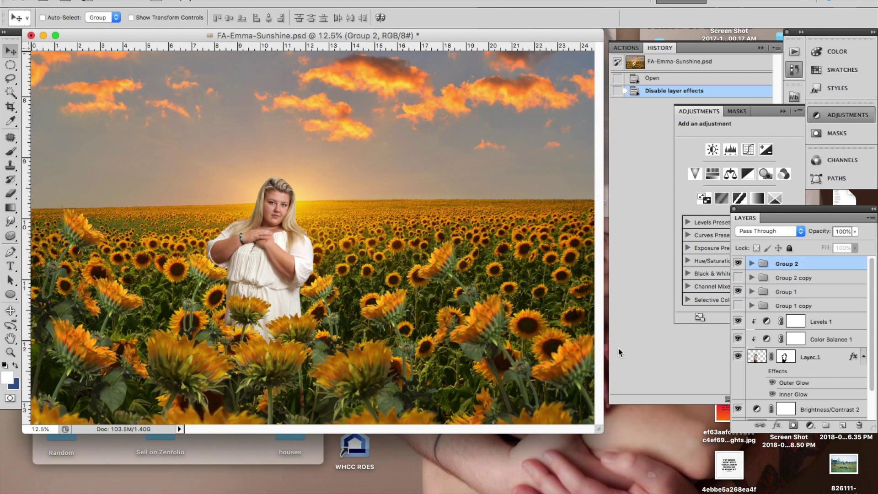
{"action": "left_click", "coordinate": [750, 263]}
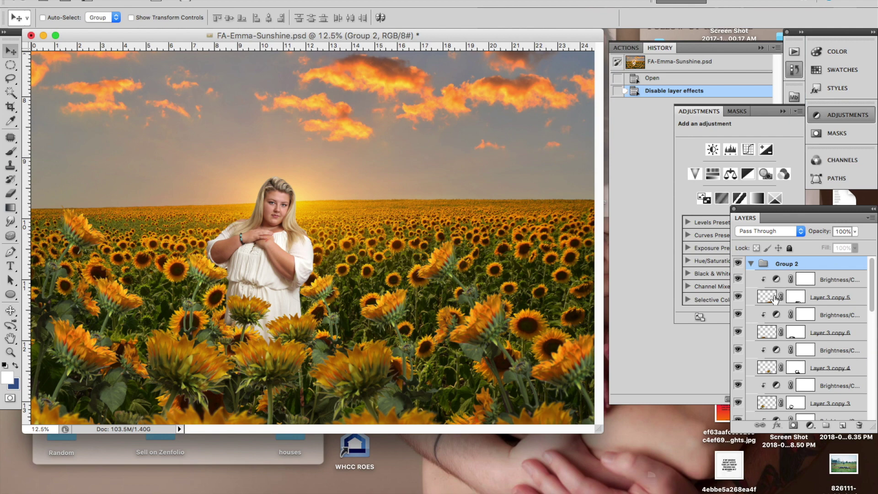
Step: Examine the foreground sunflowers overlapping the white dress up close and look through the Layer 3 copies in Group 2
{"action": "key", "text": "super+equal"}
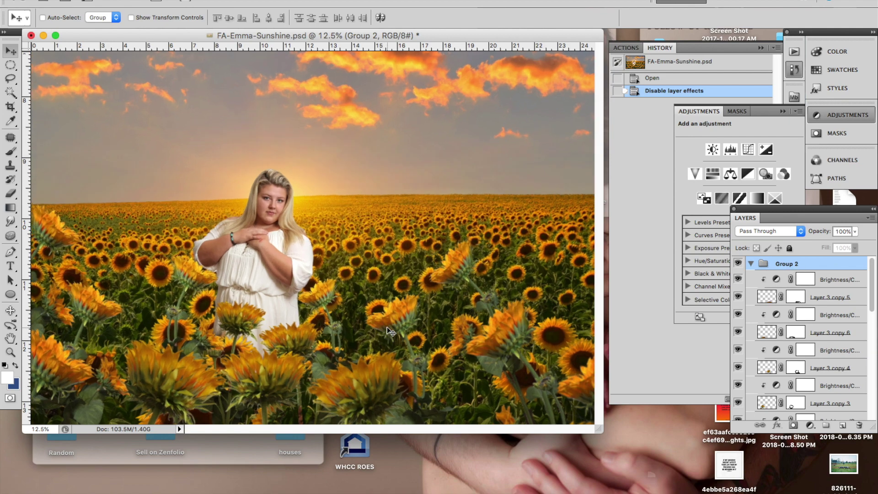
{"action": "key", "text": "super+equal"}
{"action": "scroll", "coordinate": [390, 331], "scroll_direction": "down", "scroll_amount": 5}
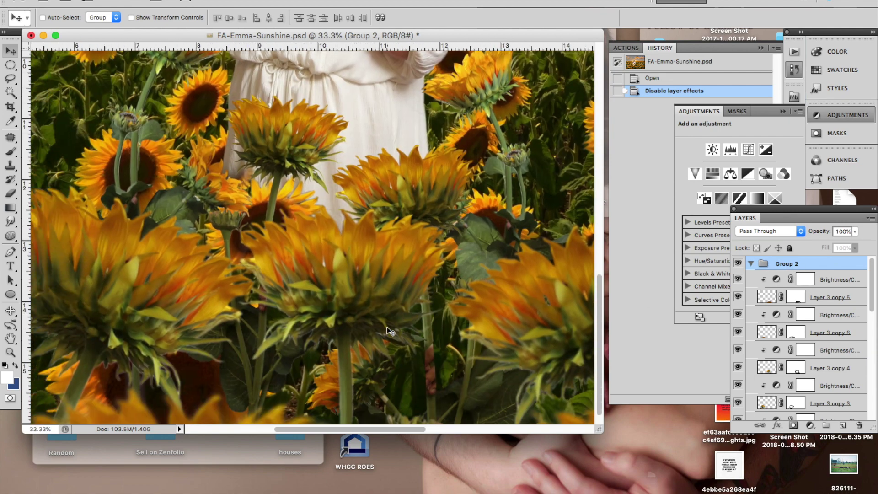
{"action": "key", "text": "super+equal"}
{"action": "scroll", "coordinate": [390, 331], "scroll_direction": "up", "scroll_amount": 2}
{"action": "key", "text": "super+equal"}
{"action": "scroll", "coordinate": [360, 226], "scroll_direction": "up", "scroll_amount": 6}
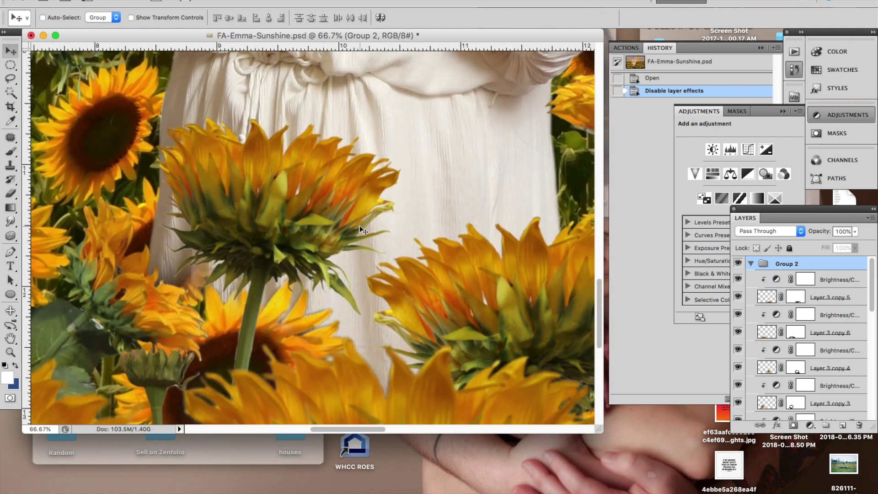
{"action": "scroll", "coordinate": [833, 370], "scroll_direction": "down", "scroll_amount": 5}
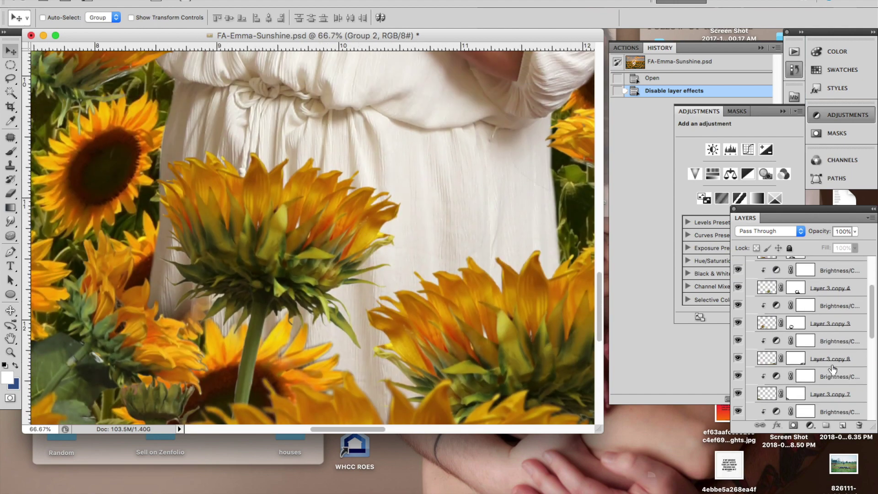
{"action": "scroll", "coordinate": [832, 369], "scroll_direction": "down", "scroll_amount": 2}
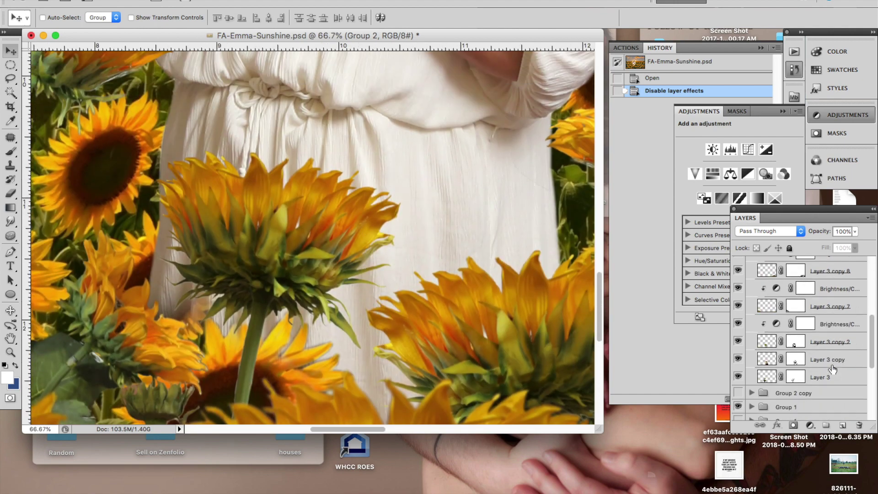
Step: Compare the flowers in front of the dress with and without the Layer 3 copy sunflower
{"action": "left_click", "coordinate": [738, 359]}
{"action": "left_click", "coordinate": [738, 359]}
{"action": "scroll", "coordinate": [446, 281], "scroll_direction": "right", "scroll_amount": 5}
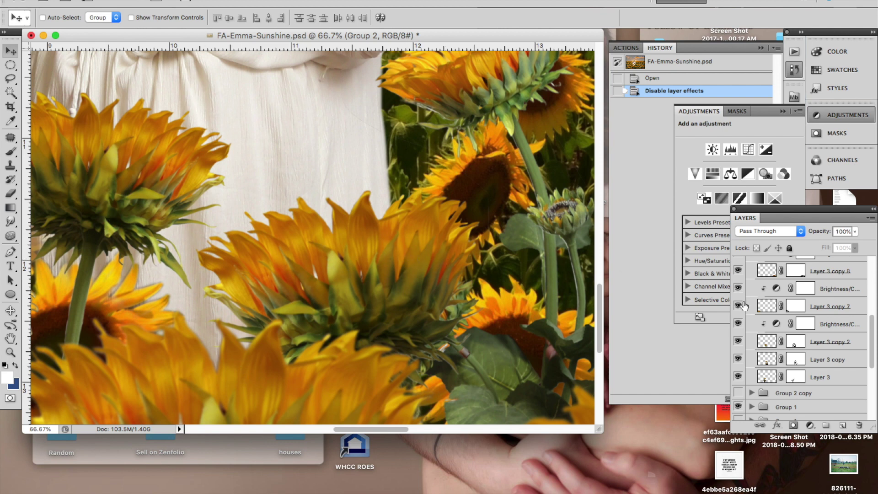
{"action": "left_click", "coordinate": [738, 359]}
{"action": "left_click", "coordinate": [738, 359]}
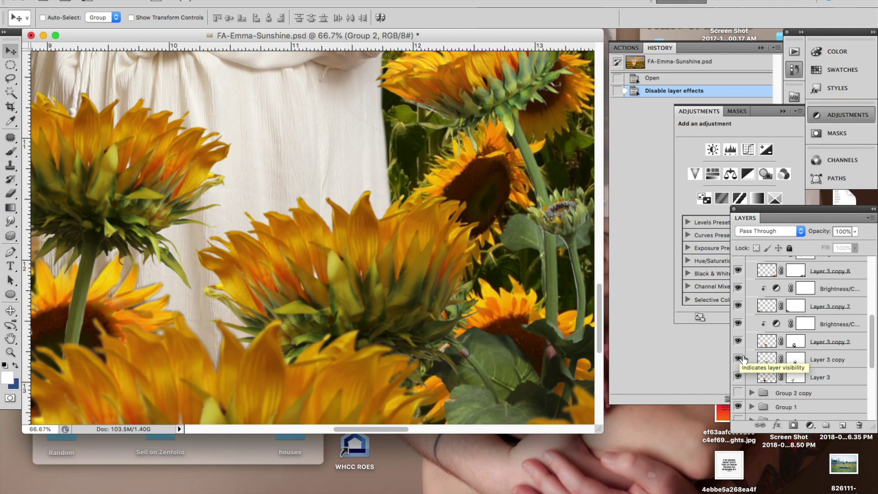
Step: Display the Layer 3 copy mask as a red overlay to examine the masked area, and hide the overlay
{"action": "left_click", "coordinate": [793, 360], "text": "alt+shift"}
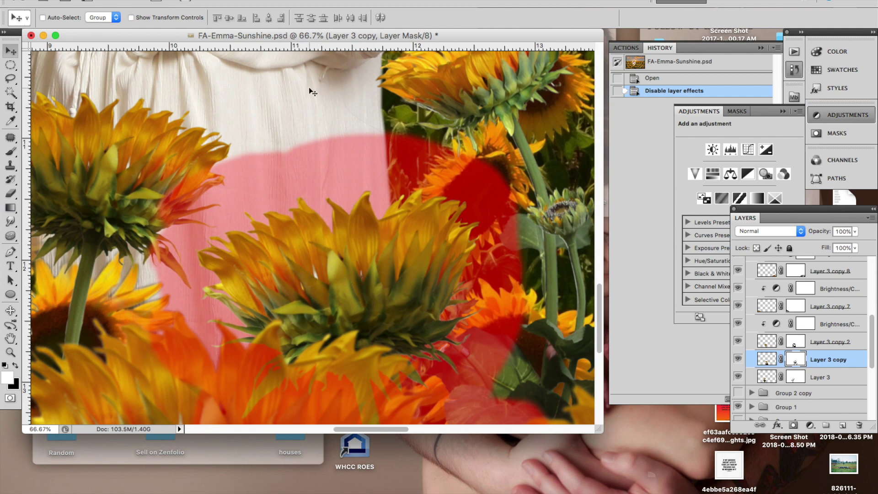
{"action": "key", "text": "x"}
{"action": "key", "text": "backslash"}
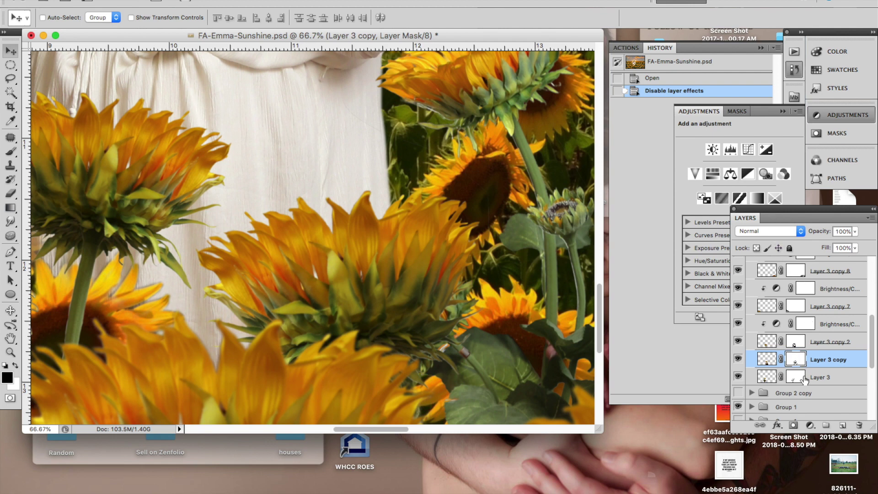
Step: View the Brightness/Contrast 3 settings, compare Layer 3 copy 2 with and without its adjustment, and return to the full composite
{"action": "left_click", "coordinate": [823, 327]}
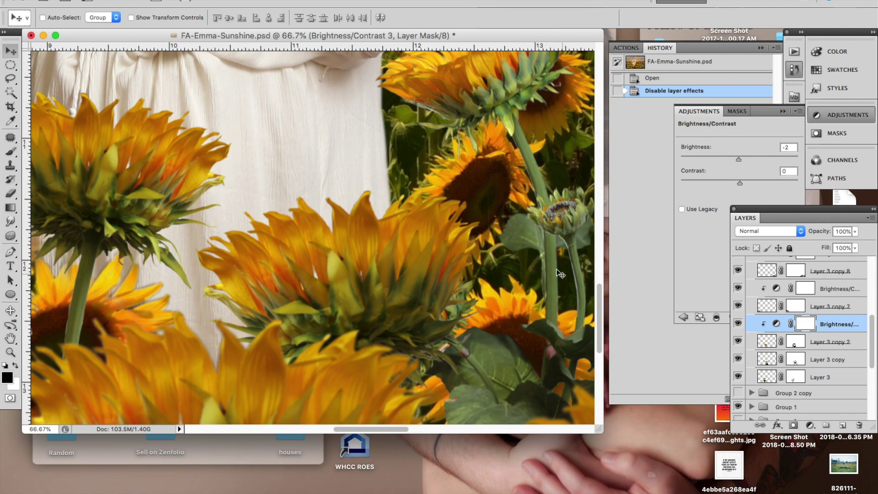
{"action": "key", "text": "super+minus"}
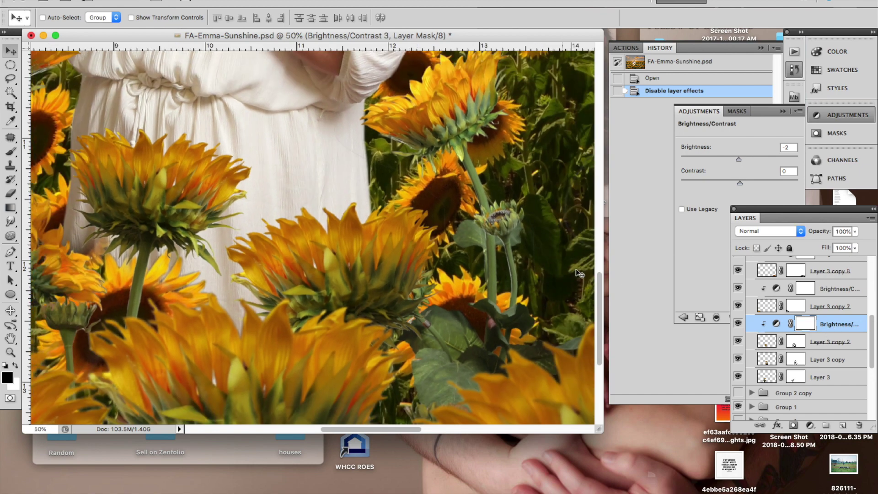
{"action": "left_click", "coordinate": [738, 324]}
{"action": "left_click", "coordinate": [737, 342]}
{"action": "left_click", "coordinate": [737, 342]}
{"action": "scroll", "coordinate": [288, 366], "scroll_direction": "left", "scroll_amount": 5}
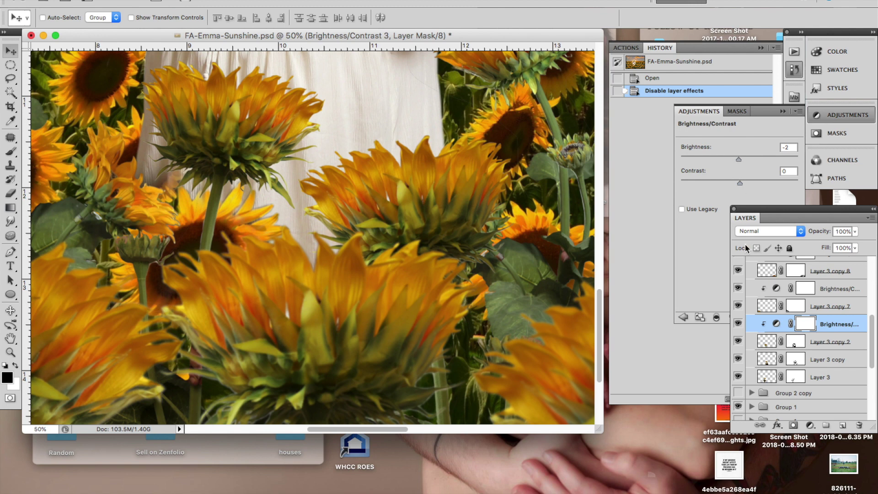
{"action": "left_click", "coordinate": [738, 324]}
{"action": "left_click", "coordinate": [739, 324]}
{"action": "key", "text": "super+minus"}
{"action": "key", "text": "super+minus"}
{"action": "key", "text": "super+minus"}
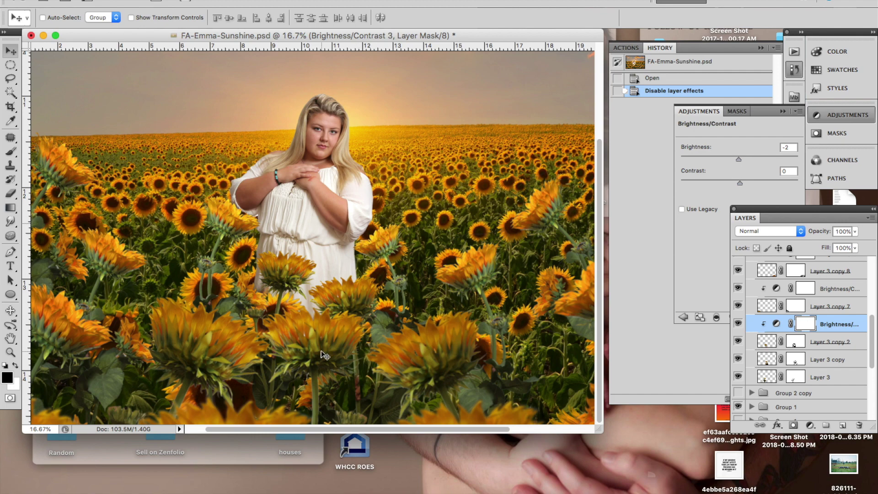
{"action": "key", "text": "super+minus"}
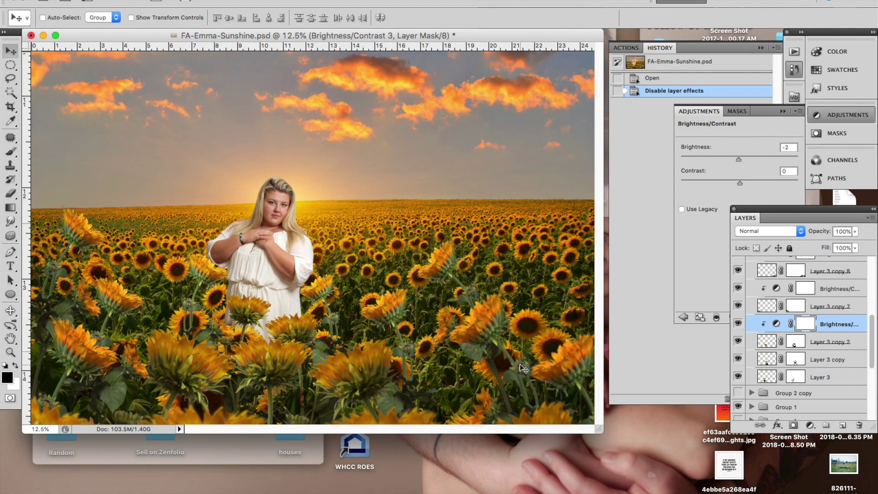
Step: Select Layer 3 copy 2 and compare the full scene with and without its foreground sunflower
{"action": "left_click", "coordinate": [818, 346]}
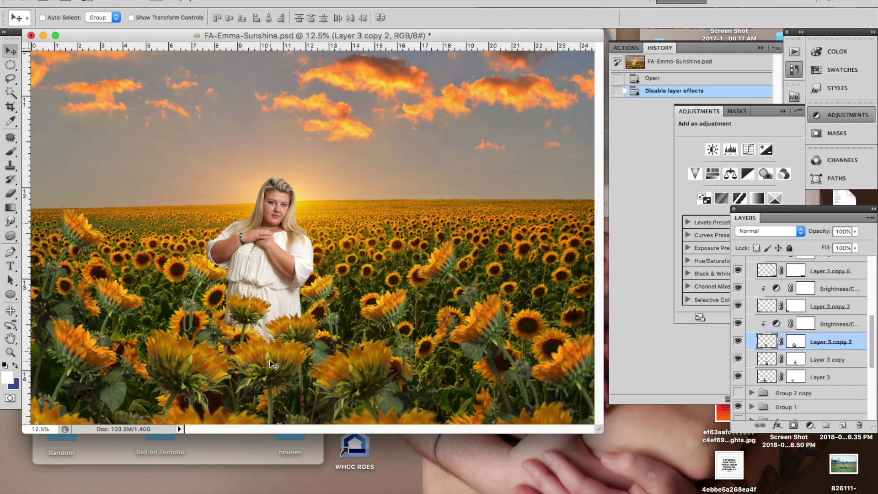
{"action": "left_click", "coordinate": [737, 341]}
{"action": "left_click", "coordinate": [737, 342]}
Step: Inspect the petals of the Layer 3 copy 2 sunflower up close against the sharper flowers in front of the dress
{"action": "key", "text": "super+equal"}
{"action": "key", "text": "super+equal"}
{"action": "key", "text": "super+equal"}
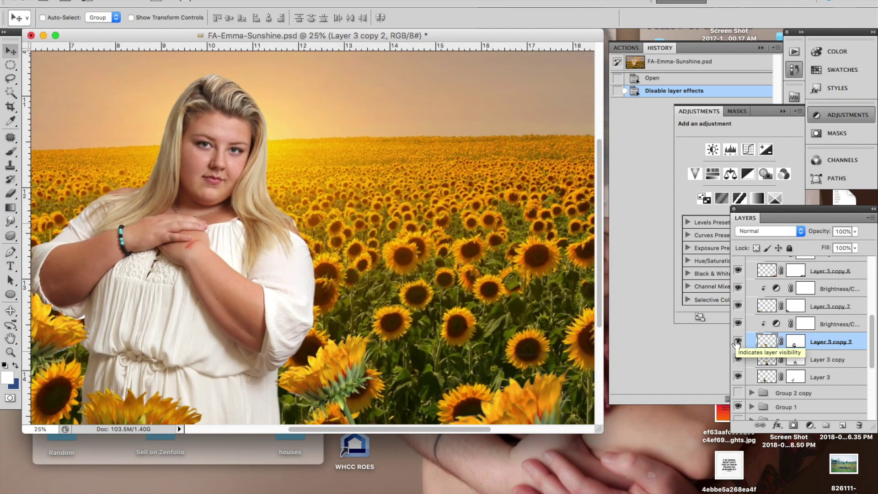
{"action": "scroll", "coordinate": [287, 398], "scroll_direction": "up", "scroll_amount": 1}
{"action": "scroll", "coordinate": [385, 255], "scroll_direction": "up", "scroll_amount": 1}
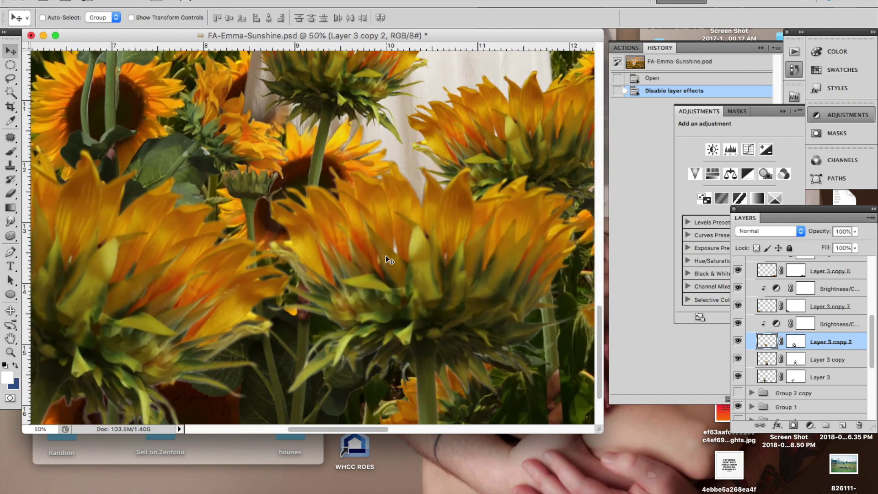
{"action": "scroll", "coordinate": [388, 251], "scroll_direction": "up", "scroll_amount": 5}
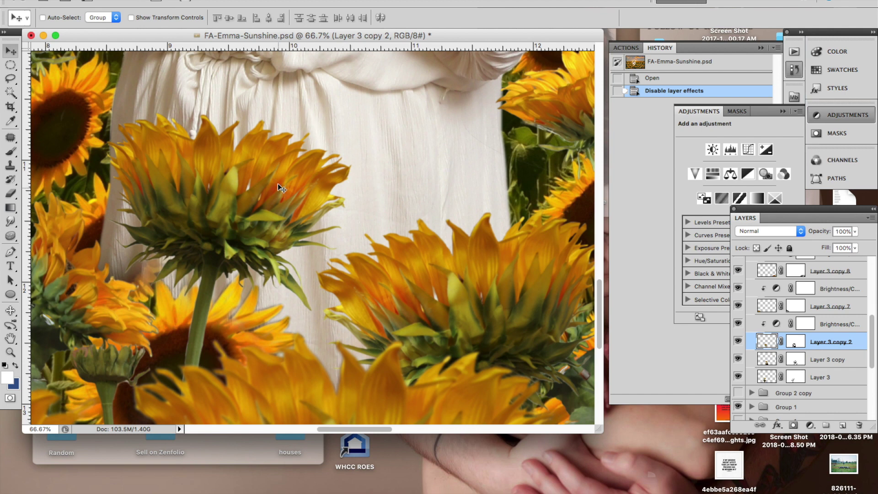
{"action": "scroll", "coordinate": [318, 399], "scroll_direction": "down", "scroll_amount": 3}
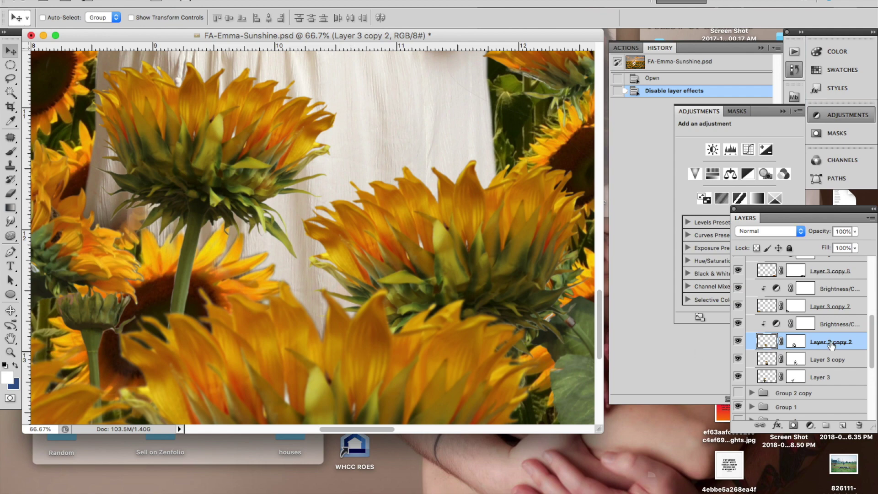
Step: Look at the filters available for the Layer 3 copy 2 sunflower, recheck its petals, and return to the full composite
{"action": "left_click", "coordinate": [219, 1]}
{"action": "mouse_move", "coordinate": [251, 1]}
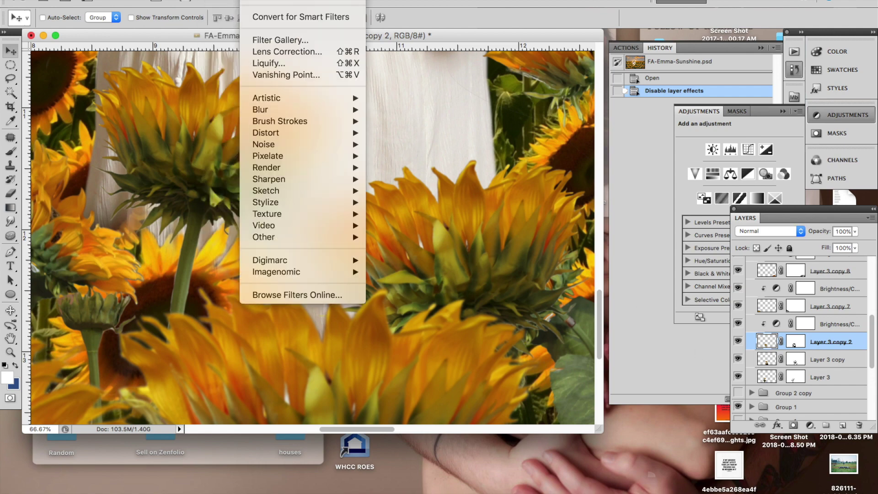
{"action": "key", "text": "Escape"}
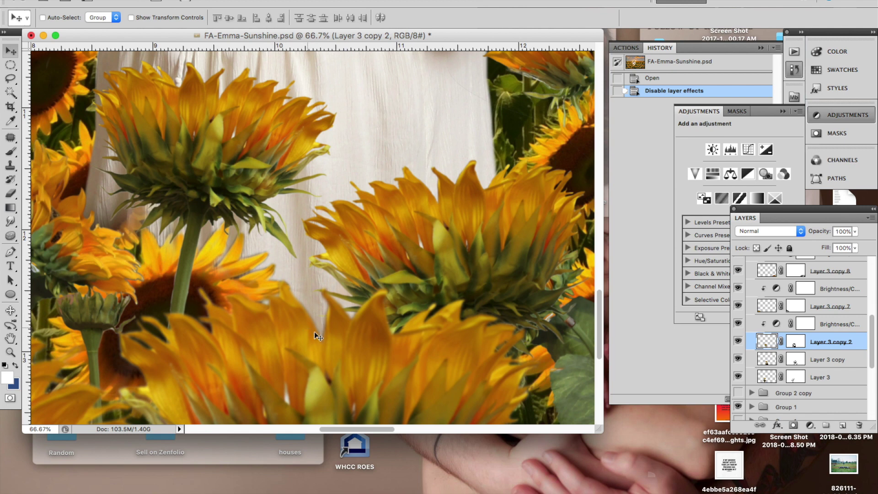
{"action": "scroll", "coordinate": [416, 325], "scroll_direction": "down", "scroll_amount": 1}
{"action": "scroll", "coordinate": [416, 326], "scroll_direction": "right", "scroll_amount": 1}
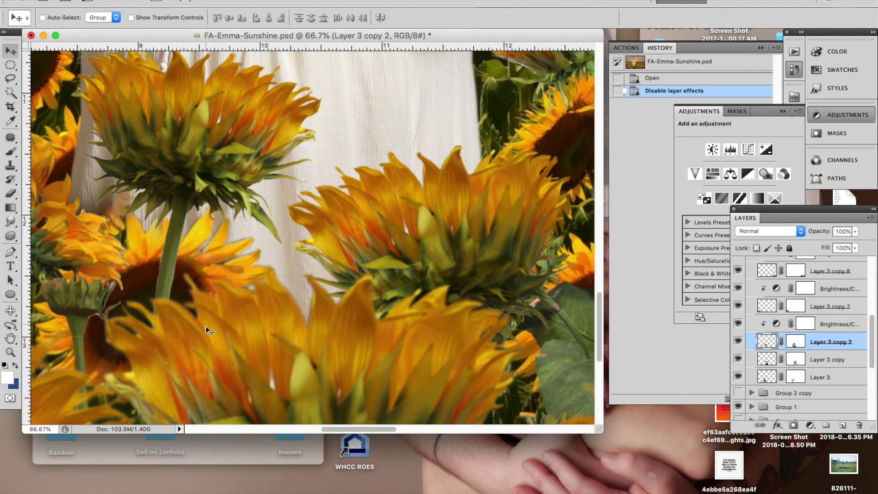
{"action": "key", "text": "super+minus"}
{"action": "key", "text": "super+minus"}
{"action": "key", "text": "super+minus"}
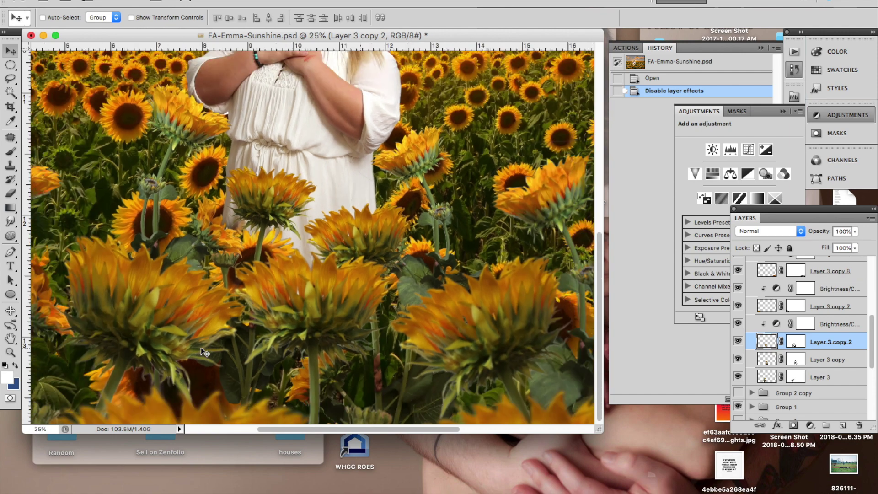
{"action": "key", "text": "super+minus"}
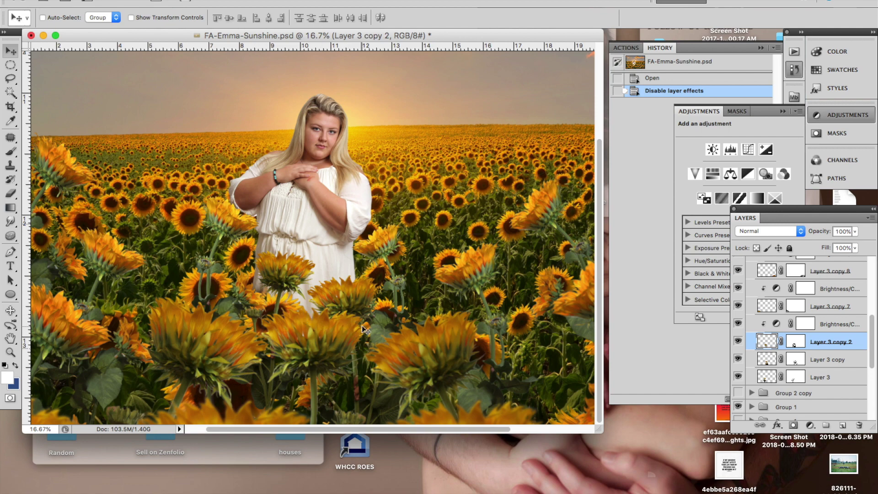
{"action": "key", "text": "super+minus"}
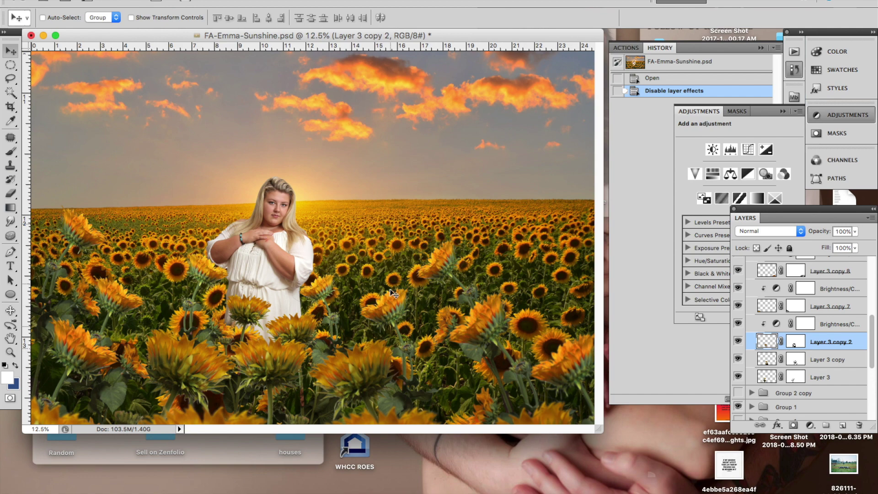
Step: Compare the full scene with and without the Group 2 foreground sunflowers, and collapse the group
{"action": "scroll", "coordinate": [817, 330], "scroll_direction": "up", "scroll_amount": 5}
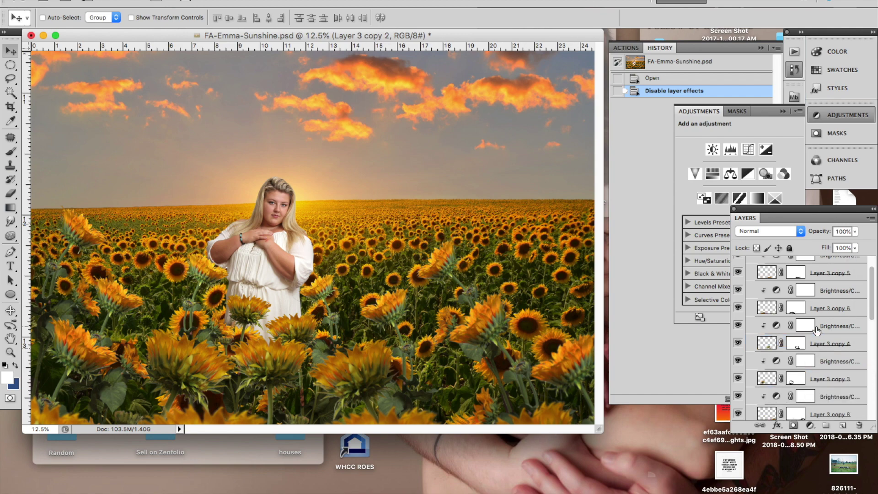
{"action": "scroll", "coordinate": [816, 330], "scroll_direction": "up", "scroll_amount": 2}
{"action": "left_click", "coordinate": [745, 262]}
{"action": "left_click", "coordinate": [738, 264]}
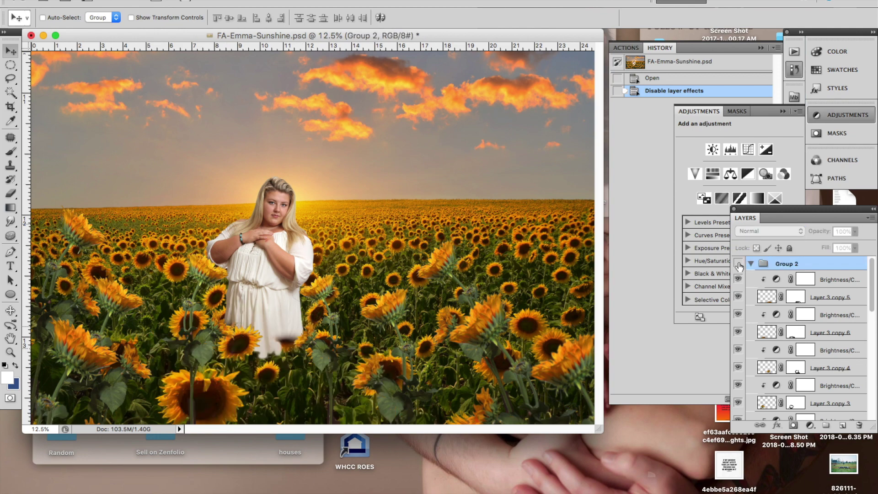
{"action": "left_click", "coordinate": [738, 264]}
{"action": "left_click", "coordinate": [751, 264]}
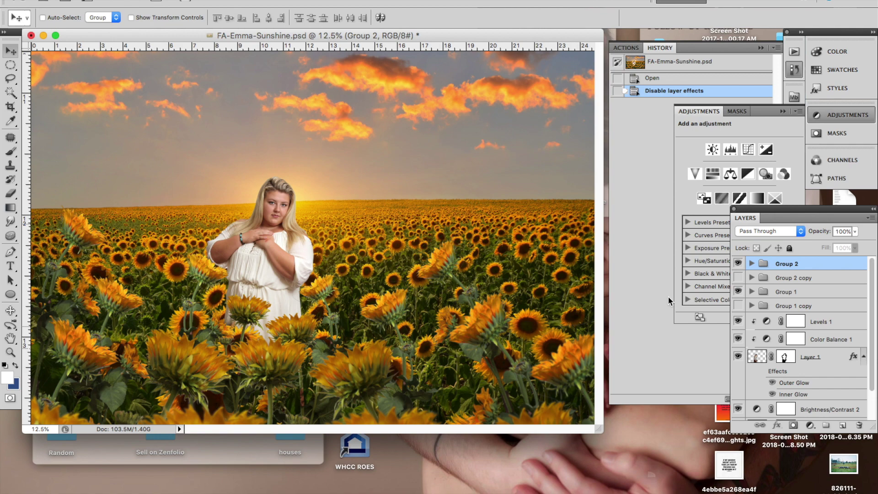
Step: Show Group 1 copy, review the sunflower layers inside it, and show Group 2 copy as well
{"action": "left_click", "coordinate": [785, 307]}
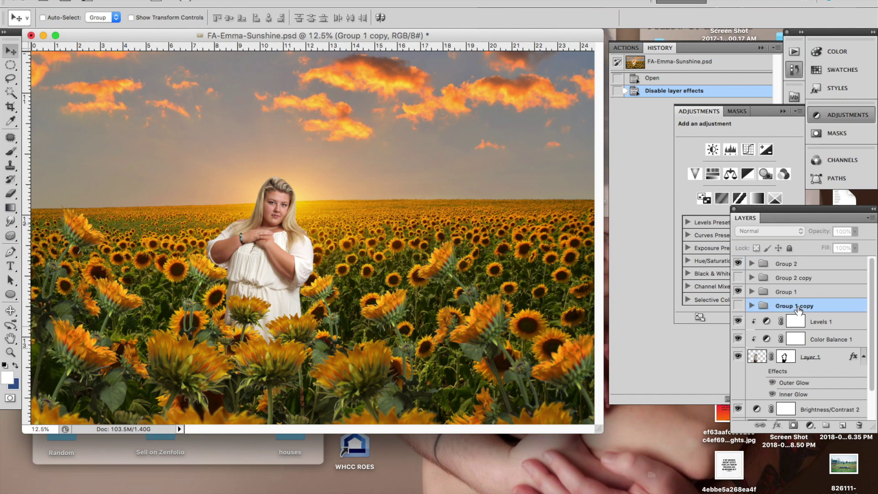
{"action": "left_click", "coordinate": [738, 306]}
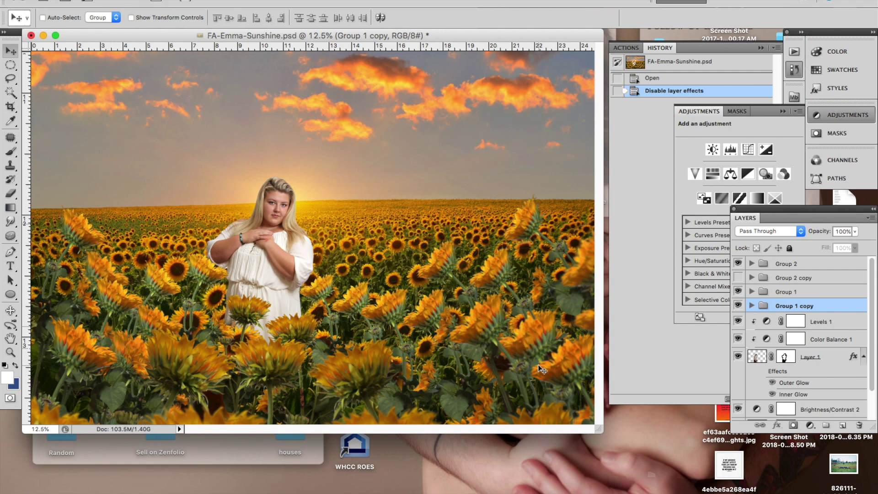
{"action": "scroll", "coordinate": [794, 340], "scroll_direction": "down", "scroll_amount": 15}
{"action": "scroll", "coordinate": [794, 341], "scroll_direction": "up", "scroll_amount": 15}
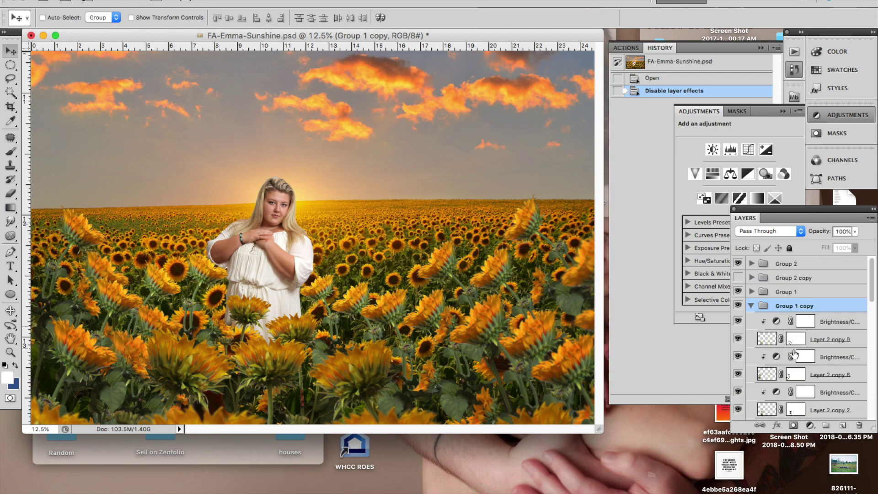
{"action": "left_click", "coordinate": [750, 306]}
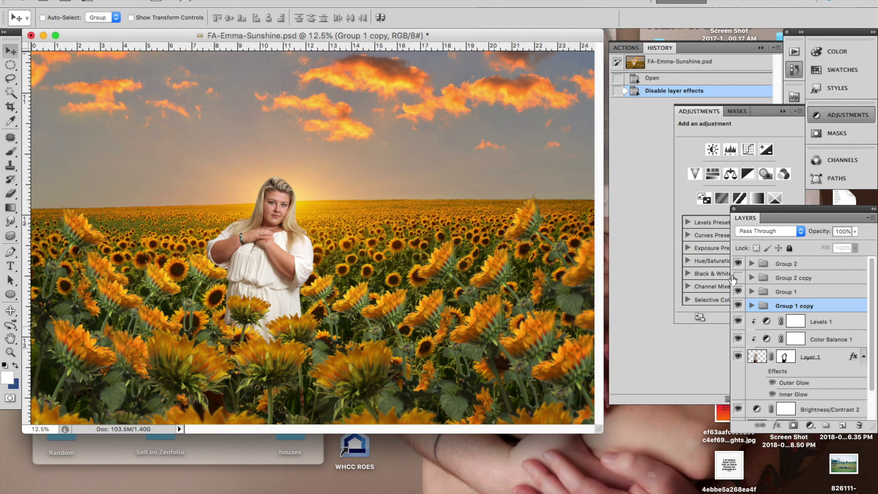
{"action": "left_click", "coordinate": [738, 277]}
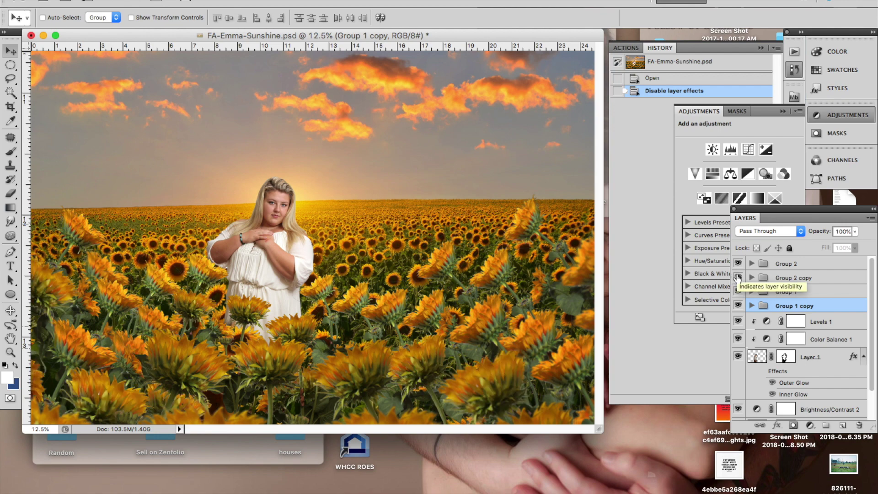
Step: Compare the full scene with and without the Group 2 copy sunflowers
{"action": "left_click", "coordinate": [751, 278]}
{"action": "left_click", "coordinate": [752, 277]}
{"action": "left_click", "coordinate": [738, 278]}
{"action": "left_click", "coordinate": [738, 278]}
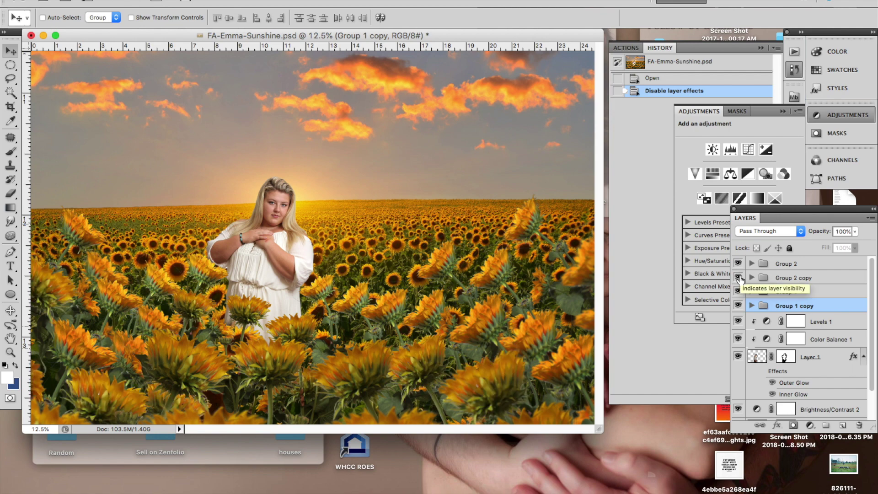
{"action": "left_click", "coordinate": [738, 278]}
{"action": "left_click", "coordinate": [738, 278]}
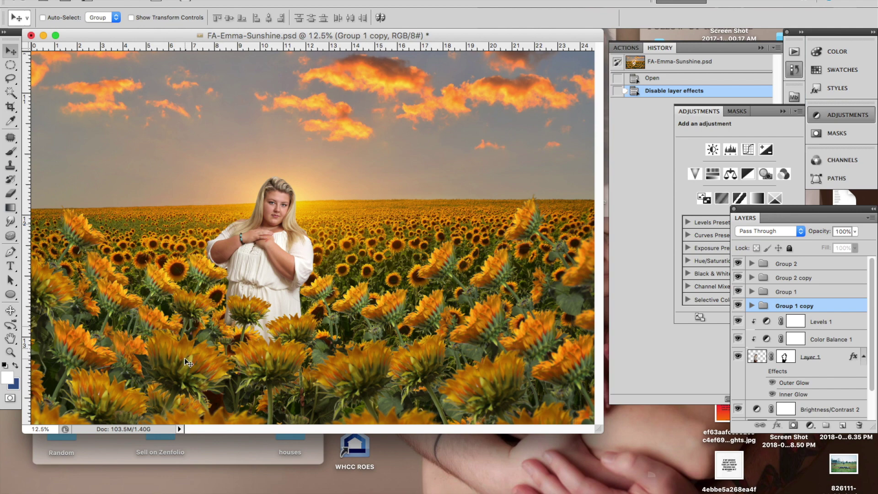
Step: Review the sunflower and brightness layers inside Group 2 copy, and collapse the group
{"action": "left_click", "coordinate": [751, 278]}
{"action": "left_click", "coordinate": [833, 297]}
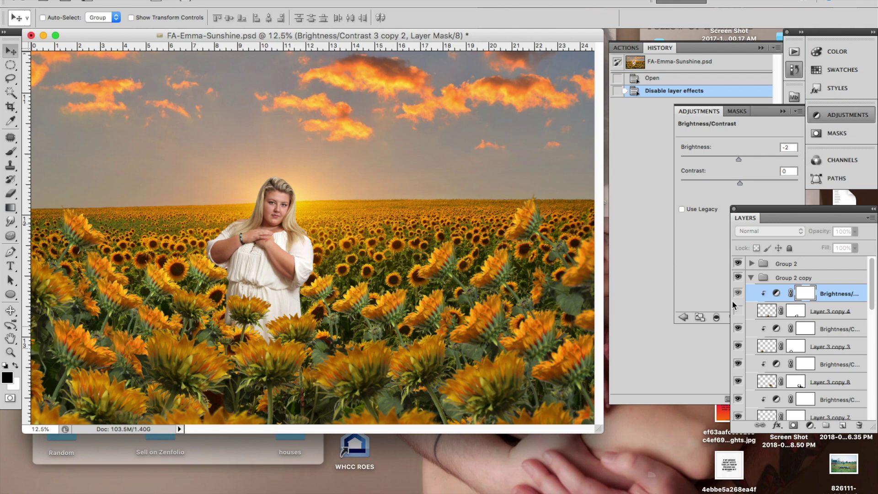
{"action": "left_click", "coordinate": [750, 277]}
{"action": "scroll", "coordinate": [784, 330], "scroll_direction": "down", "scroll_amount": 2}
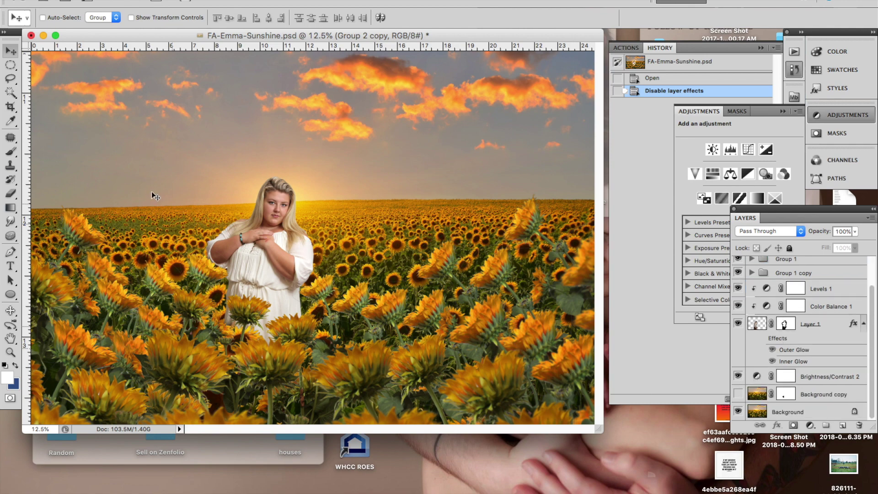
Step: Move the current composite's window aside and bring up the minimized SunshineB.psd version
{"action": "left_click_drag", "start_coordinate": [98, 34], "coordinate": [129, 79]}
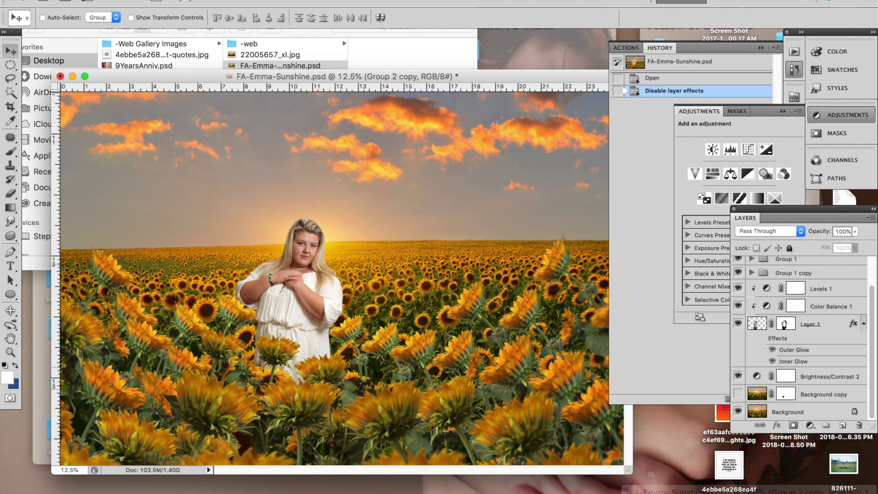
{"action": "mouse_move", "coordinate": [761, 485]}
{"action": "left_click", "coordinate": [759, 488]}
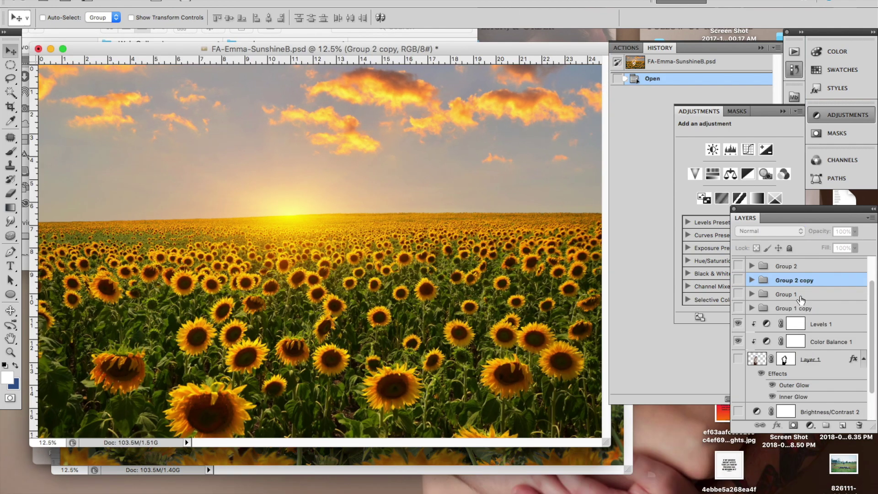
Step: Show the portrait on Layer 1 and turn off its Outer Glow and Inner Glow effects
{"action": "scroll", "coordinate": [754, 323], "scroll_direction": "down", "scroll_amount": 2}
{"action": "left_click", "coordinate": [738, 323]}
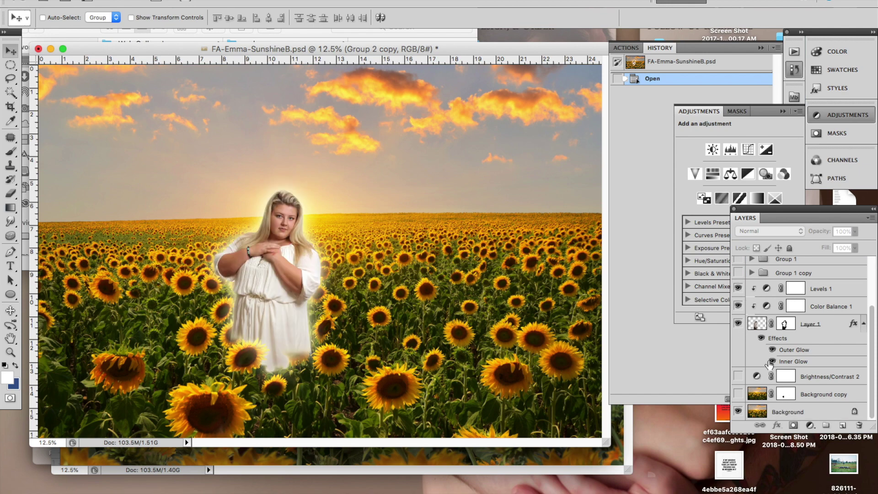
{"action": "left_click", "coordinate": [772, 350]}
{"action": "left_click", "coordinate": [772, 362]}
Step: Show all four foreground sunflower groups: Group 1 copy, Group 1, Group 2 copy and Group 2
{"action": "left_click", "coordinate": [738, 272]}
{"action": "scroll", "coordinate": [738, 274], "scroll_direction": "up", "scroll_amount": 4}
{"action": "left_click", "coordinate": [738, 327]}
{"action": "left_click", "coordinate": [738, 312]}
{"action": "left_click", "coordinate": [738, 299]}
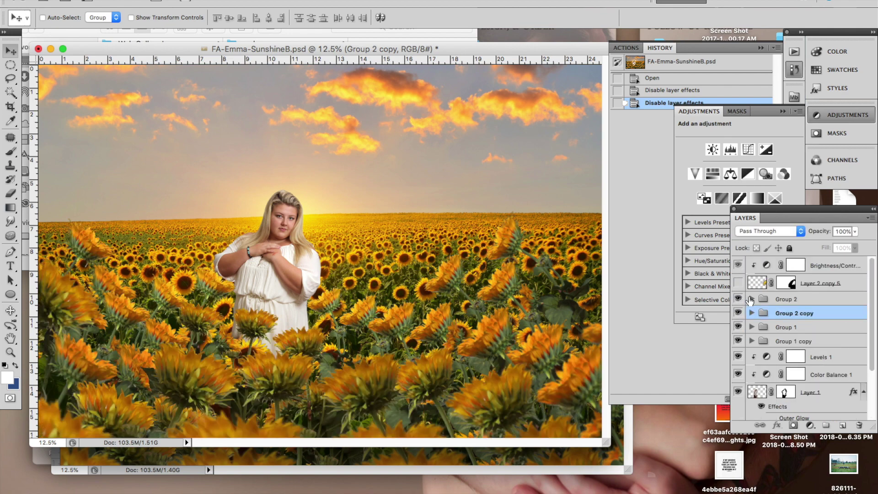
Step: Switch to the photo browser and open large previews of the SunshineB.jpg and original Sunshine.psd composites
{"action": "mouse_move", "coordinate": [499, 49]}
{"action": "left_mouse_down"}
{"action": "mouse_move", "coordinate": [521, 76]}
{"action": "mouse_move", "coordinate": [503, 201]}
{"action": "mouse_move", "coordinate": [498, 23]}
{"action": "mouse_move", "coordinate": [494, 231]}
{"action": "mouse_move", "coordinate": [475, 397]}
{"action": "mouse_move", "coordinate": [521, 80]}
{"action": "mouse_move", "coordinate": [511, 51]}
{"action": "left_mouse_up"}
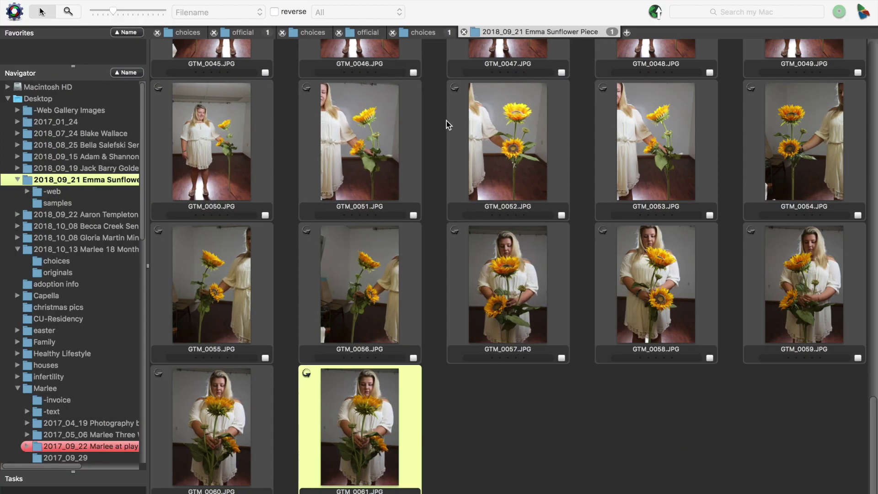
{"action": "scroll", "coordinate": [434, 113], "scroll_direction": "up", "scroll_amount": 20}
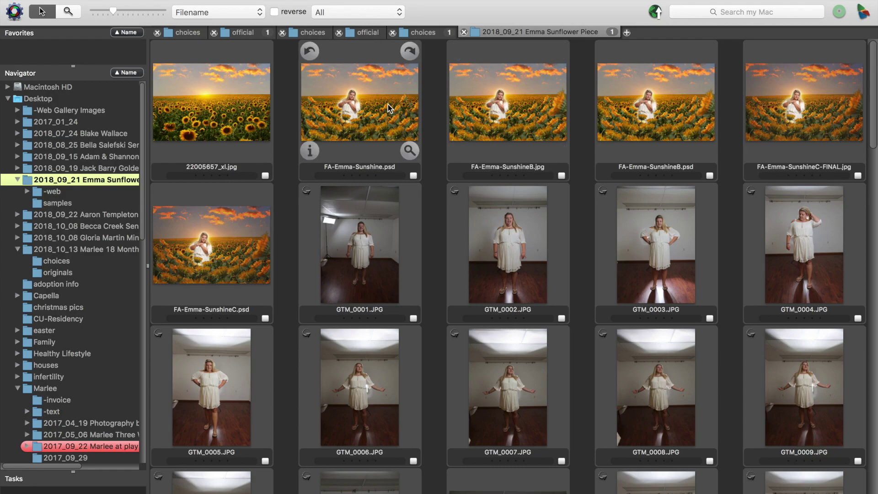
{"action": "double_click", "coordinate": [508, 109]}
{"action": "key", "text": "Left"}
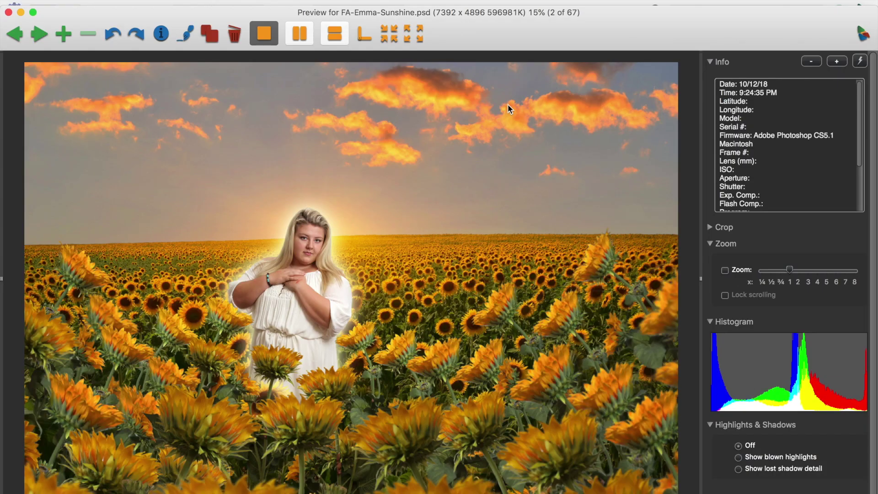
Step: Compare the Sunshine.psd and SunshineB.jpg previews for the added large blurred sunflower, and close the preview
{"action": "key", "text": "Right"}
{"action": "key", "text": "Left"}
{"action": "key", "text": "Right"}
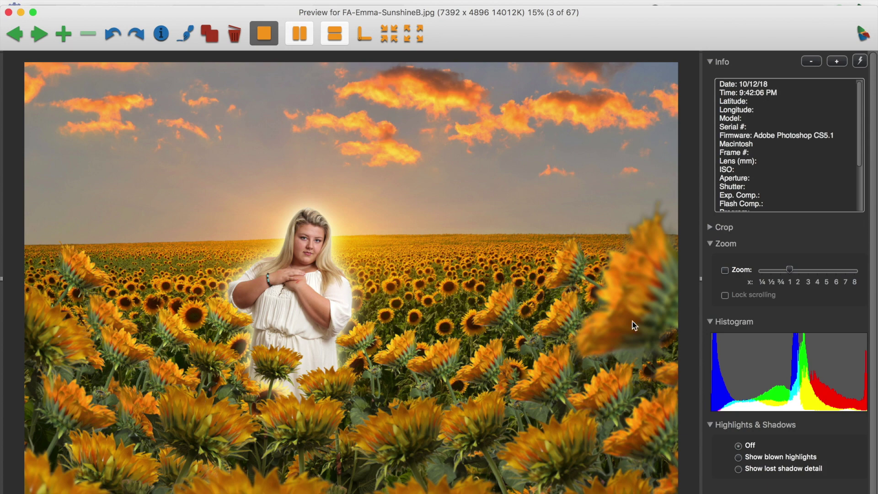
{"action": "key", "text": "Right"}
{"action": "key", "text": "Left"}
{"action": "key", "text": "Left"}
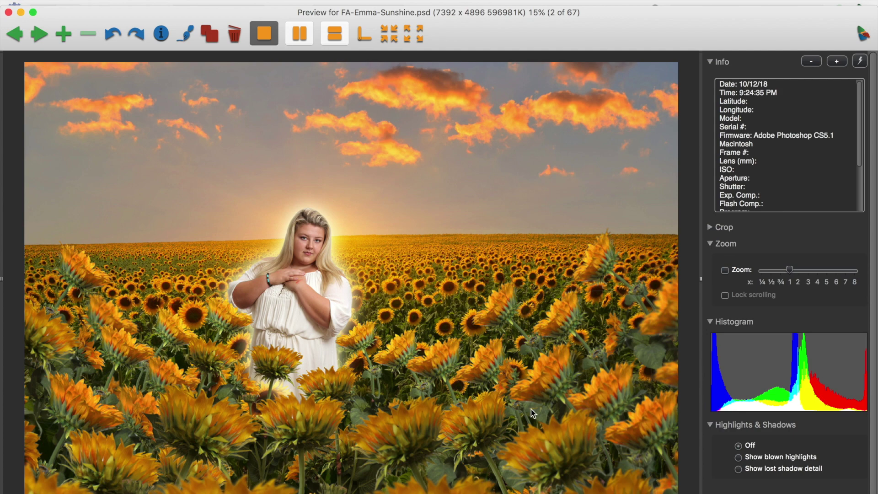
{"action": "key", "text": "Right"}
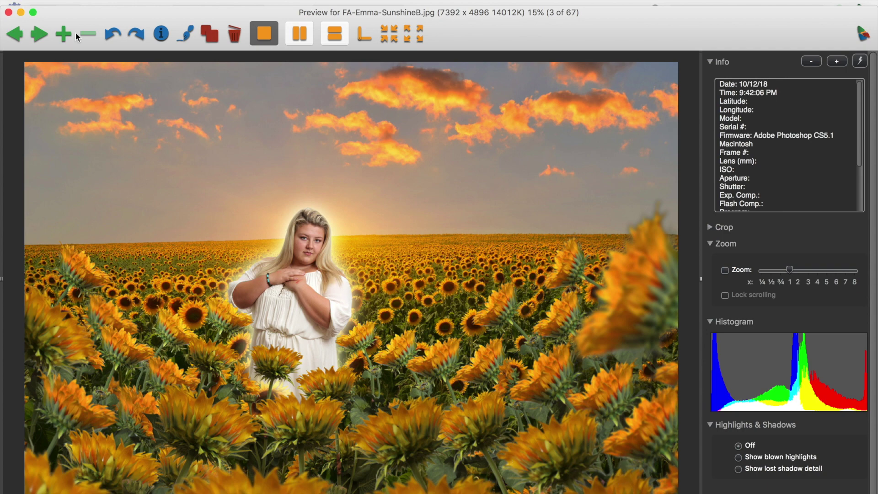
{"action": "left_click", "coordinate": [9, 13]}
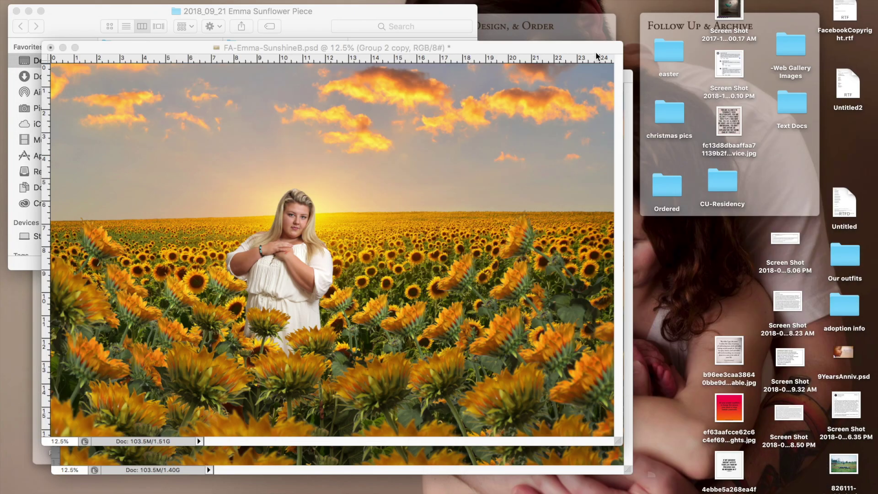
Step: Return to SunshineB.psd in Photoshop, show the large blurred sunflower on Layer 2 copy 5, and collapse the history
{"action": "left_click", "coordinate": [604, 58]}
{"action": "left_click", "coordinate": [739, 282]}
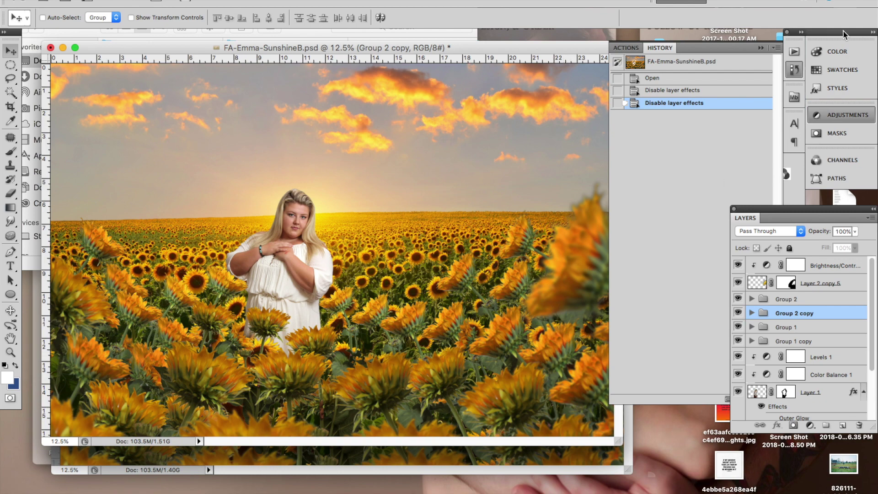
{"action": "left_click", "coordinate": [794, 69]}
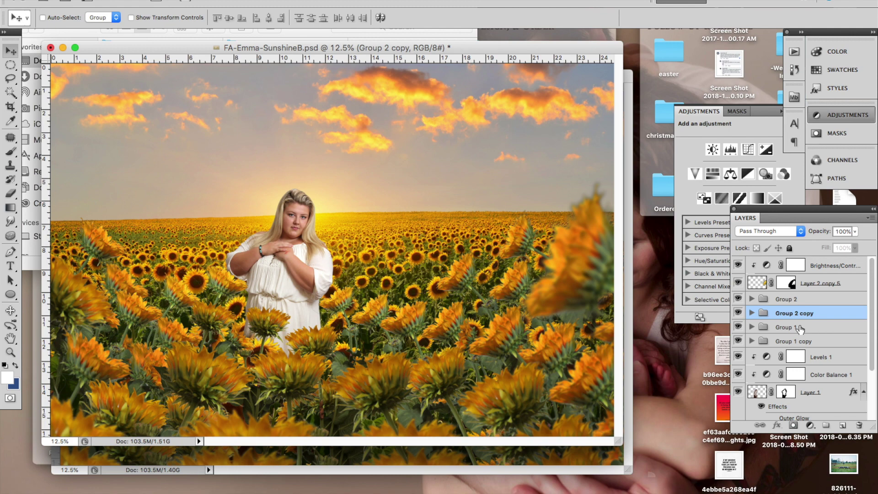
Step: Show Background copy and Brightness/Contrast 2, and open the settings of Brightness/Contrast 2
{"action": "scroll", "coordinate": [800, 329], "scroll_direction": "down", "scroll_amount": 3}
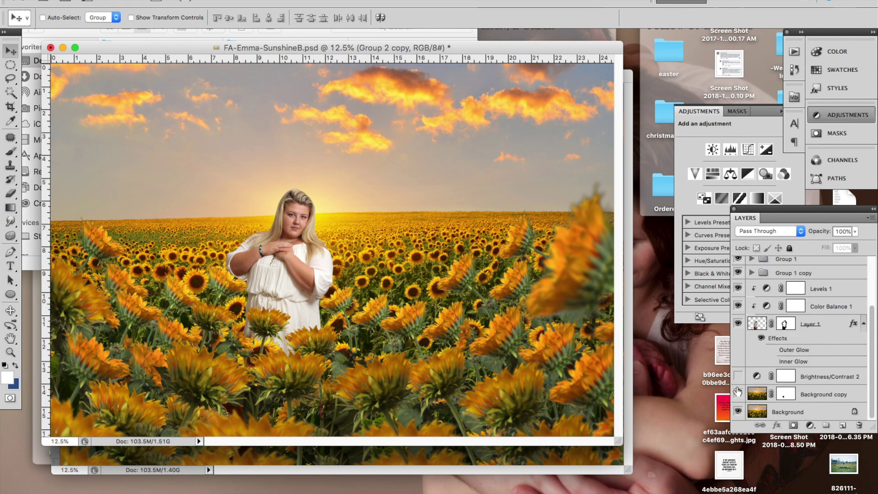
{"action": "left_click", "coordinate": [738, 395]}
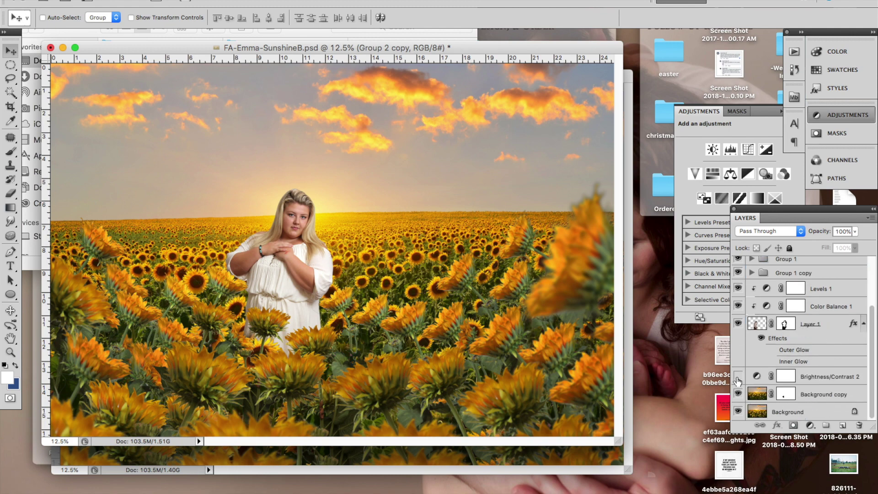
{"action": "left_click", "coordinate": [738, 377]}
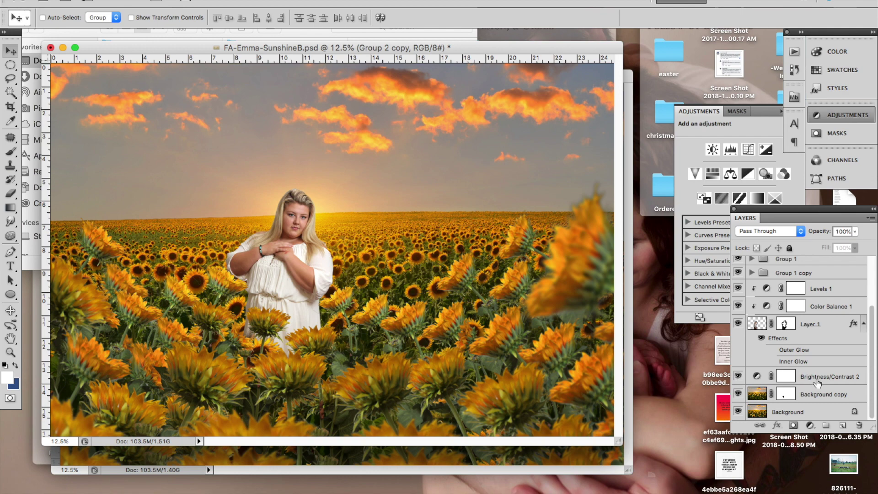
{"action": "left_click", "coordinate": [816, 383]}
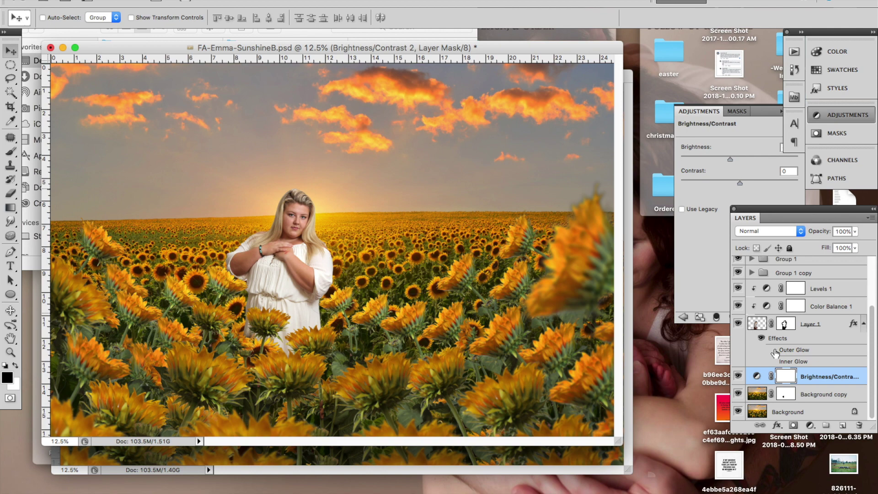
Step: Turn on Layer 1's Outer Glow and Inner Glow, and examine the Outer Glow settings in its layer style
{"action": "left_click", "coordinate": [773, 350]}
{"action": "left_click", "coordinate": [771, 362]}
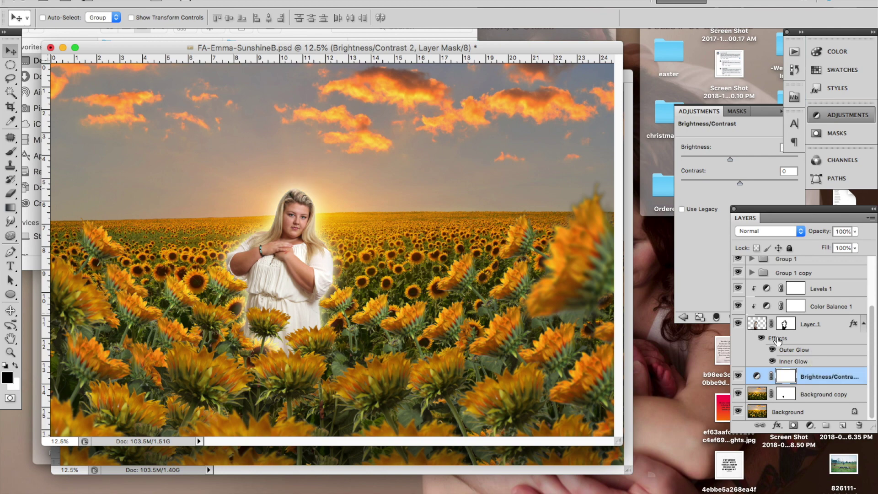
{"action": "double_click", "coordinate": [778, 341]}
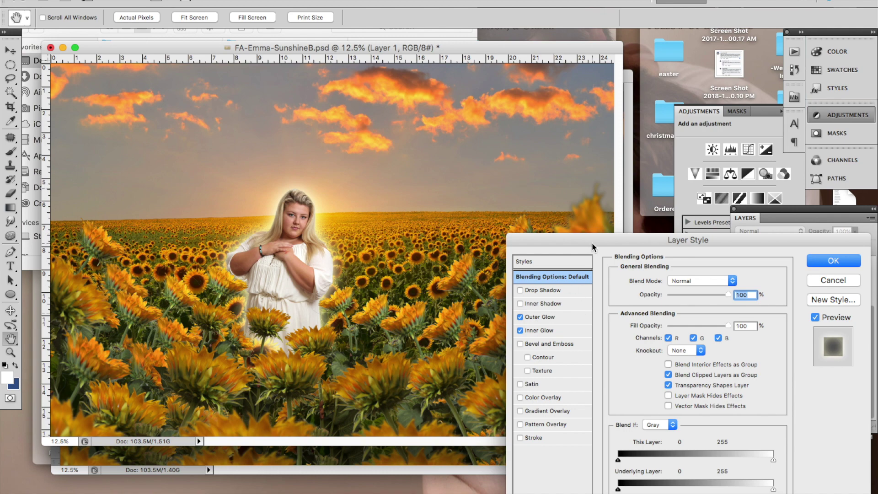
{"action": "left_click_drag", "start_coordinate": [592, 247], "coordinate": [572, 19]}
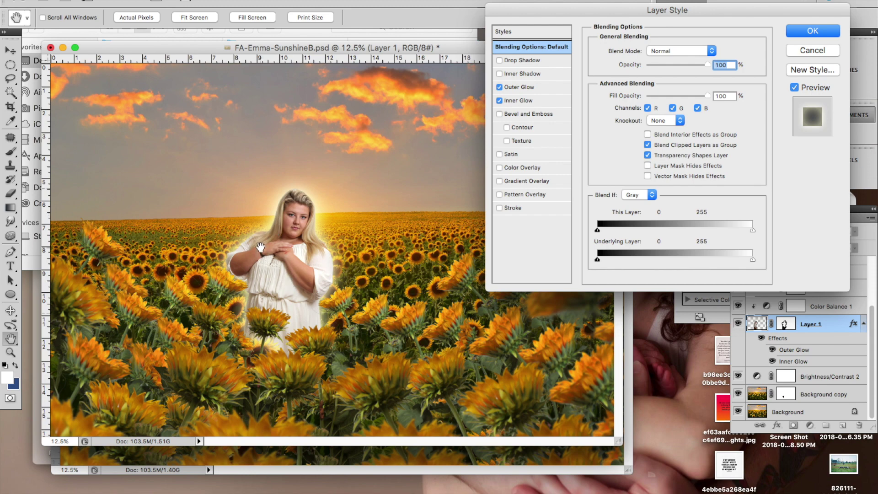
{"action": "left_click", "coordinate": [521, 87]}
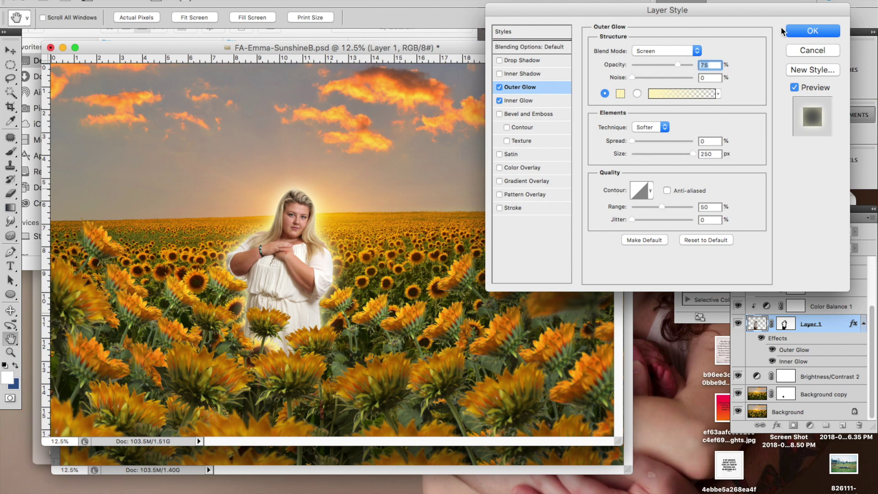
Step: Try an Inner Glow size of 250 px on Layer 1, and cancel the layer style changes
{"action": "left_click", "coordinate": [538, 106]}
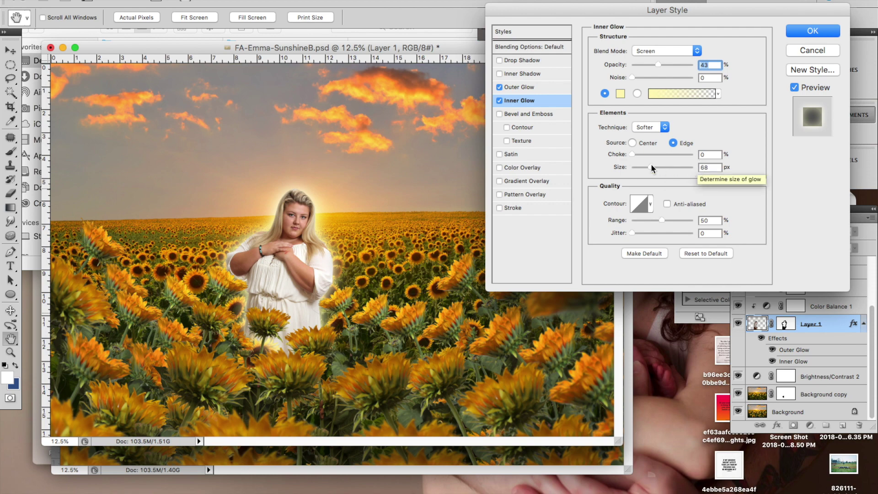
{"action": "left_click", "coordinate": [694, 168]}
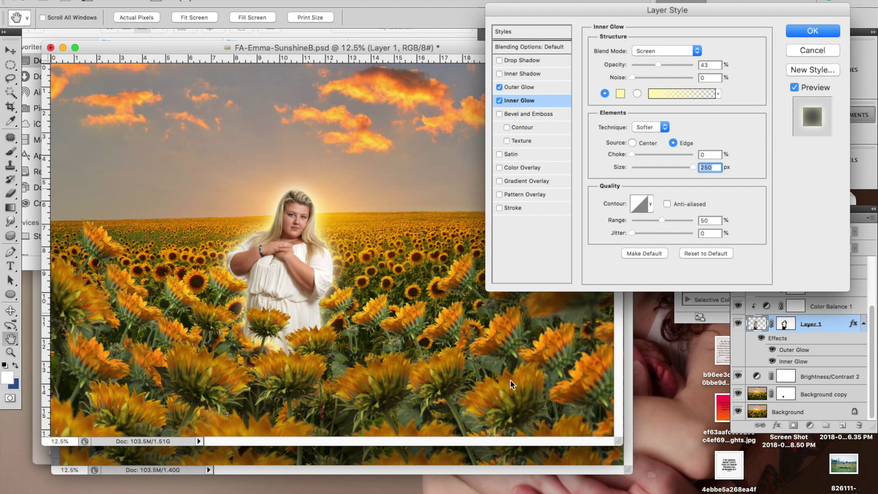
{"action": "left_click", "coordinate": [805, 51]}
{"action": "scroll", "coordinate": [812, 322], "scroll_direction": "up", "scroll_amount": 5}
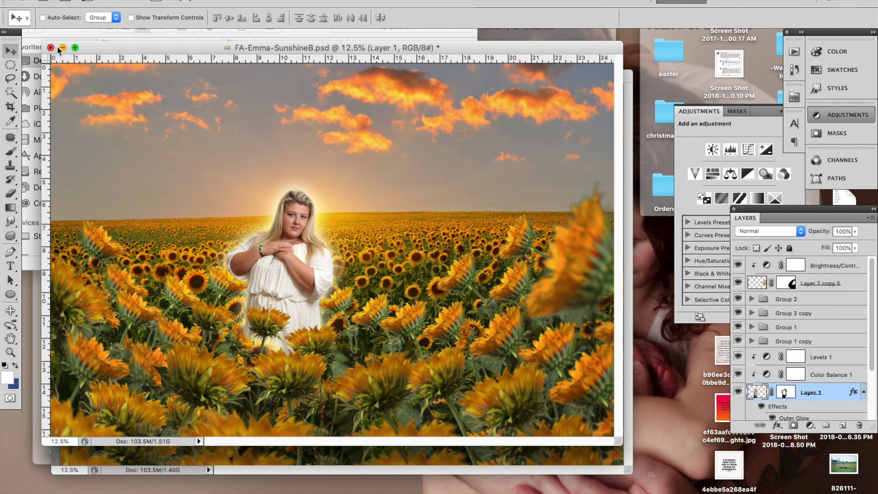
Step: Bring up the minimized SunshineC.psd version and show its Elementary Color Base group
{"action": "mouse_move", "coordinate": [715, 487]}
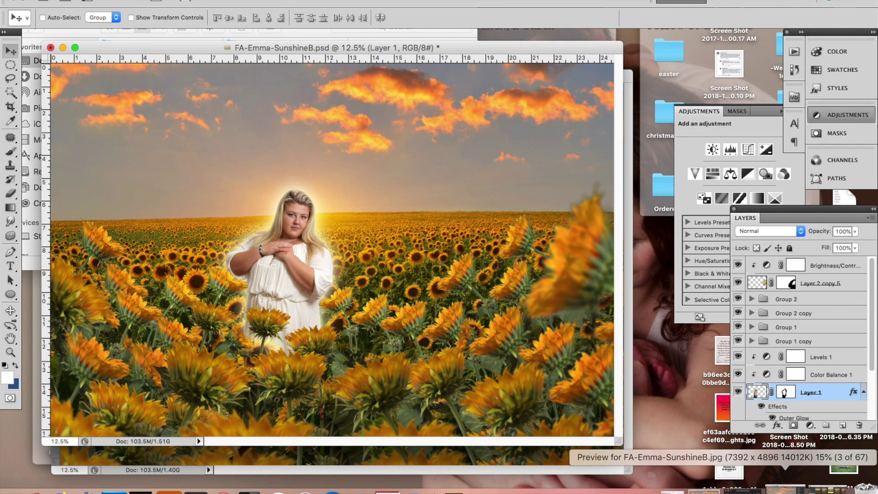
{"action": "left_click", "coordinate": [717, 486]}
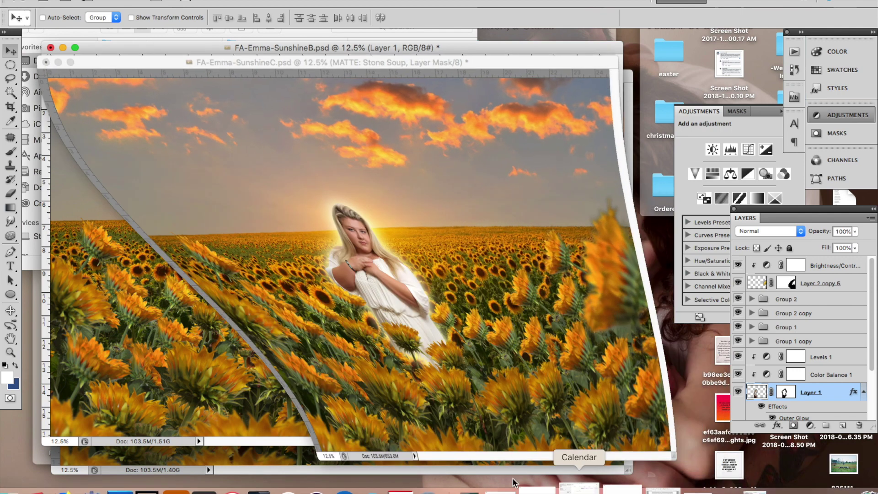
{"action": "left_click_drag", "start_coordinate": [425, 66], "coordinate": [426, 45]}
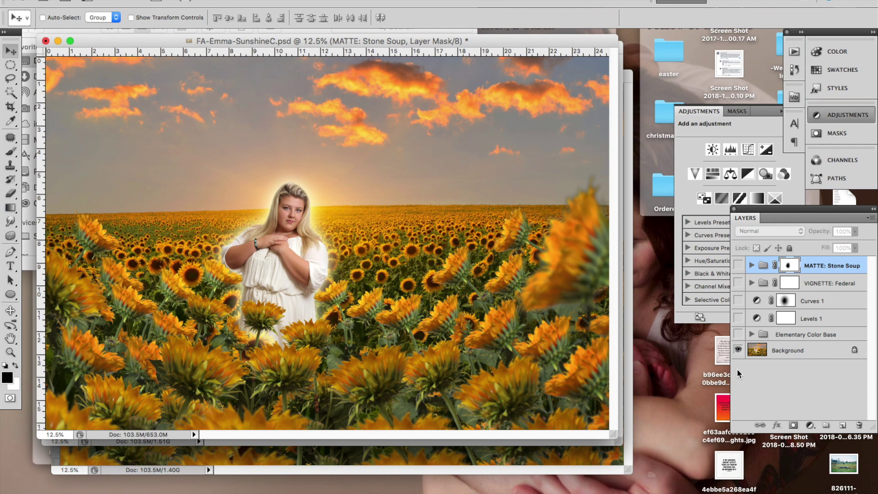
{"action": "left_click", "coordinate": [737, 335]}
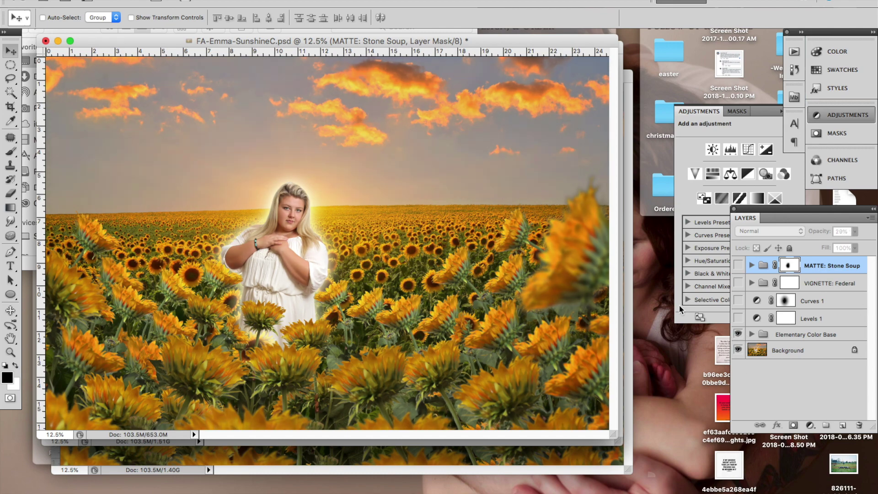
Step: Show the Levels 1 adjustment, examine its full settings, and hide it again
{"action": "left_click", "coordinate": [737, 318]}
{"action": "left_click", "coordinate": [828, 325]}
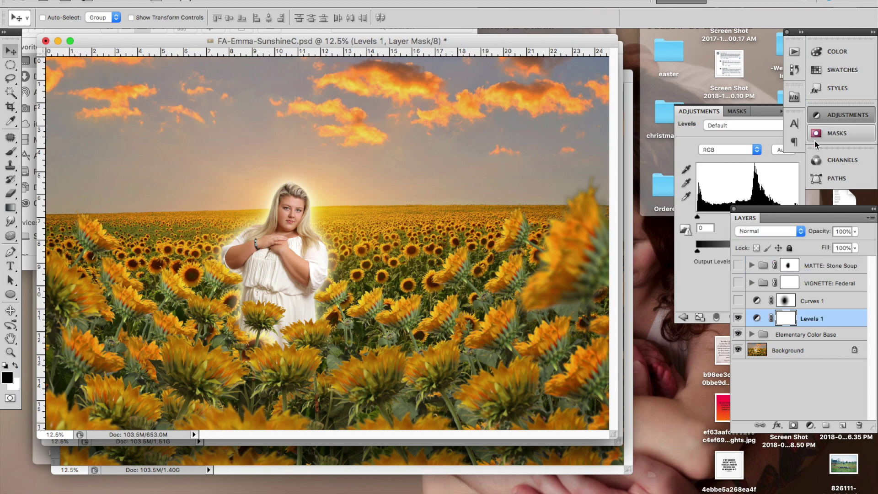
{"action": "left_click", "coordinate": [800, 187]}
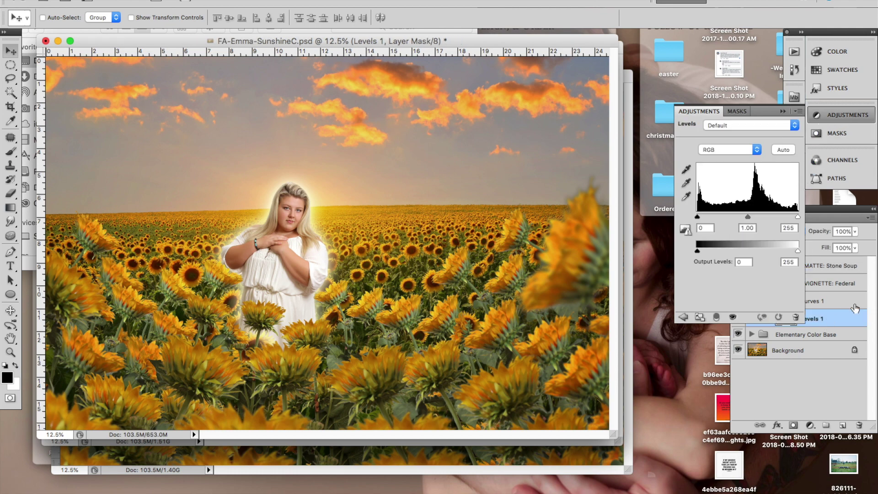
{"action": "left_click", "coordinate": [830, 320]}
{"action": "left_click", "coordinate": [739, 317]}
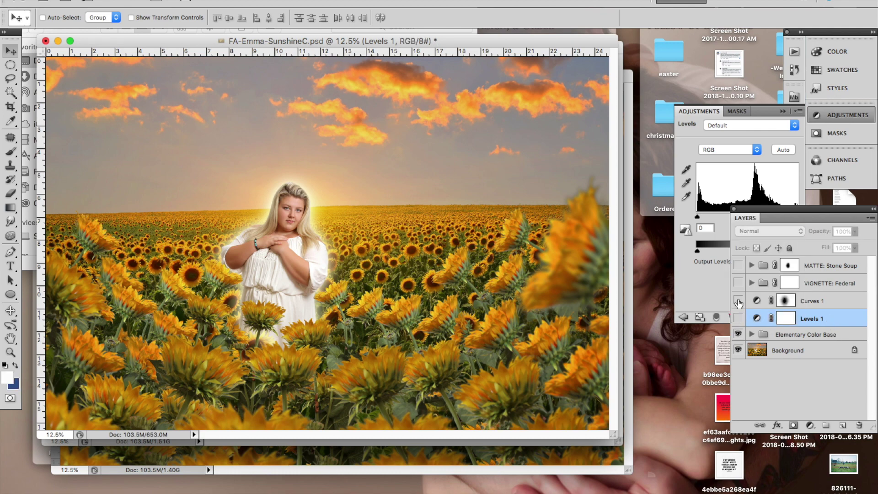
Step: Show the Curves 1 adjustment and examine the area covered by its layer mask as a red overlay, then hide the overlay
{"action": "left_click", "coordinate": [738, 302]}
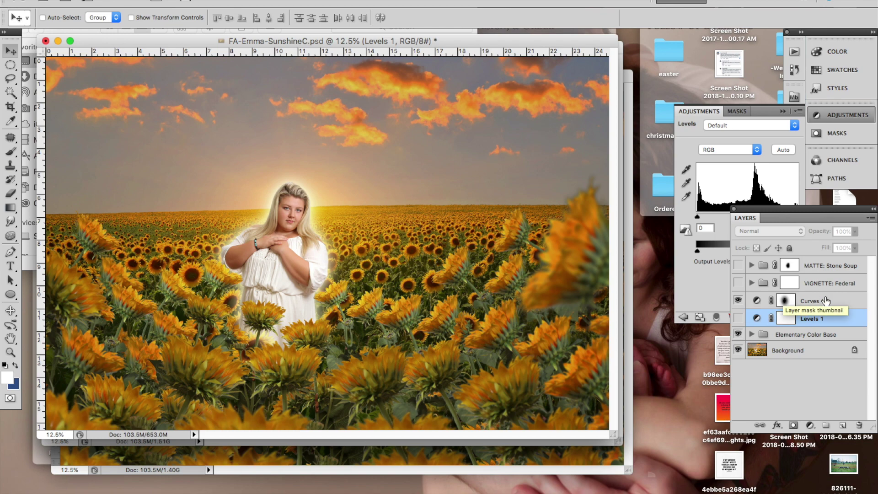
{"action": "left_click", "coordinate": [789, 301]}
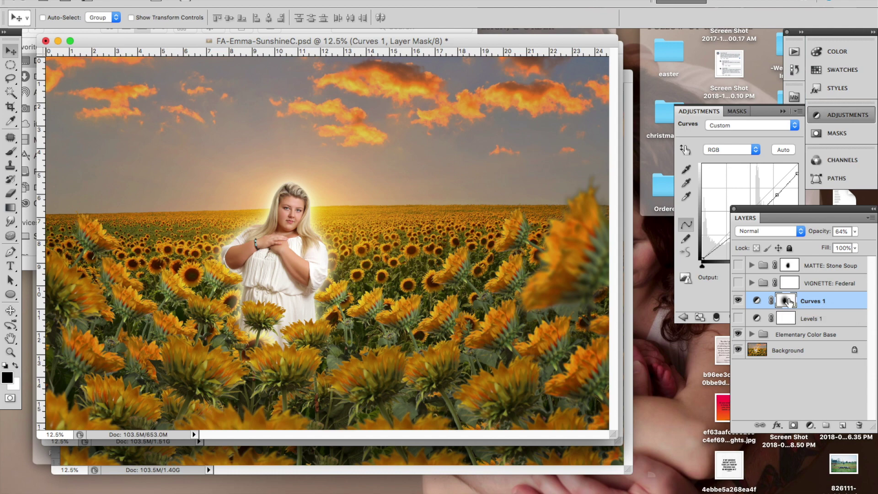
{"action": "key", "text": "x"}
{"action": "key", "text": "backslash"}
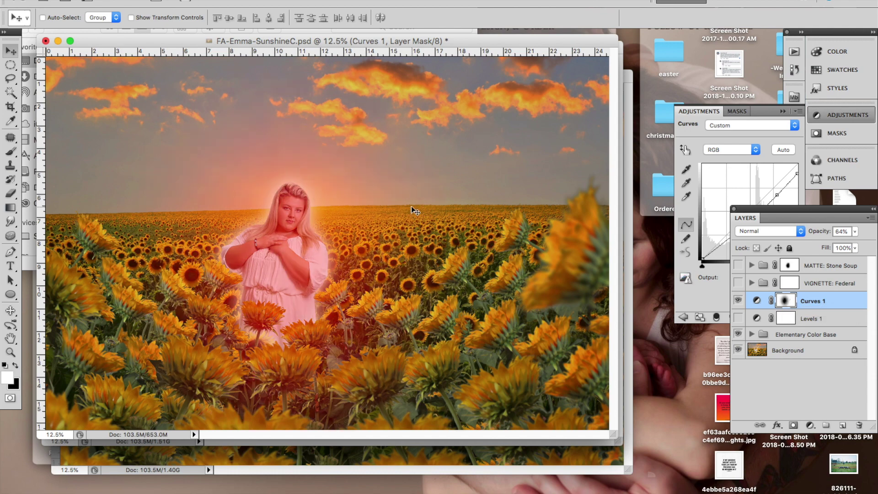
{"action": "key", "text": "x"}
{"action": "key", "text": "backslash"}
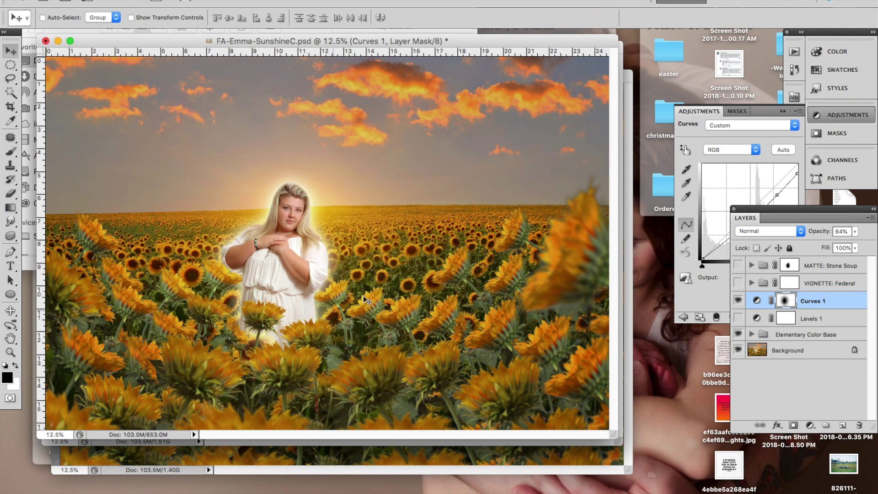
Step: Compare the image with and without the Curves 1 adjustment, and examine the shape of its RGB curve
{"action": "left_click", "coordinate": [738, 301]}
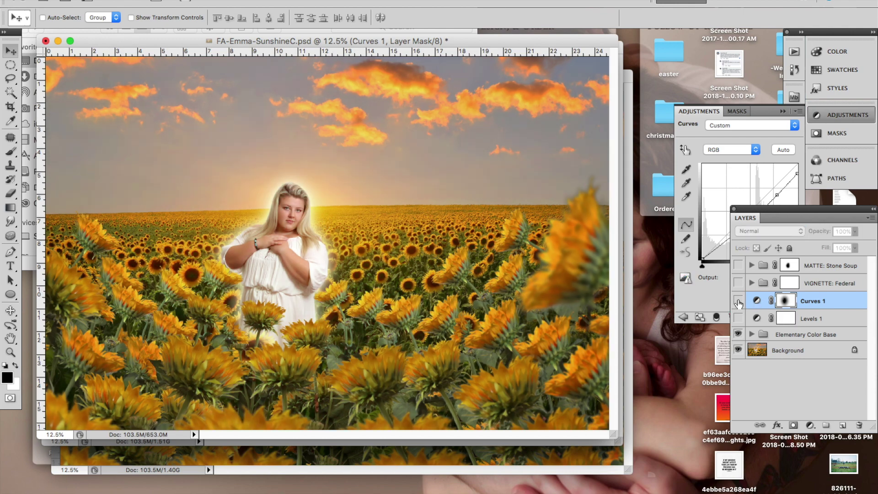
{"action": "left_click", "coordinate": [738, 301]}
{"action": "left_click", "coordinate": [738, 301]}
{"action": "left_click", "coordinate": [738, 302]}
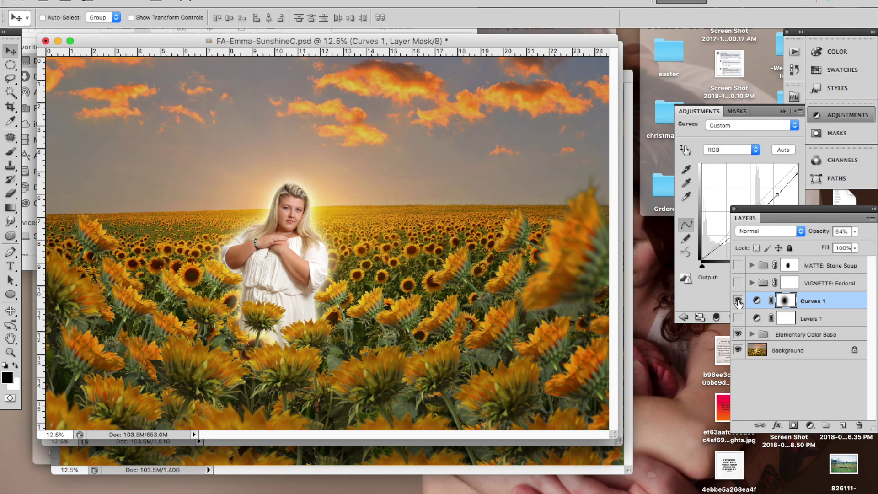
{"action": "left_click", "coordinate": [802, 180]}
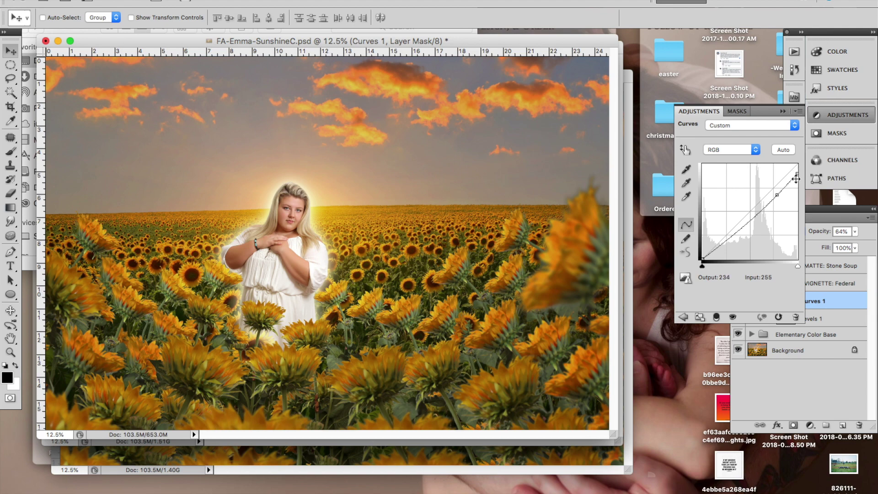
{"action": "left_click", "coordinate": [687, 224]}
Step: Show the VIGNETTE: Federal and MATTE: Stone Soup groups, comparing the image with and without the matte
{"action": "left_click", "coordinate": [850, 277]}
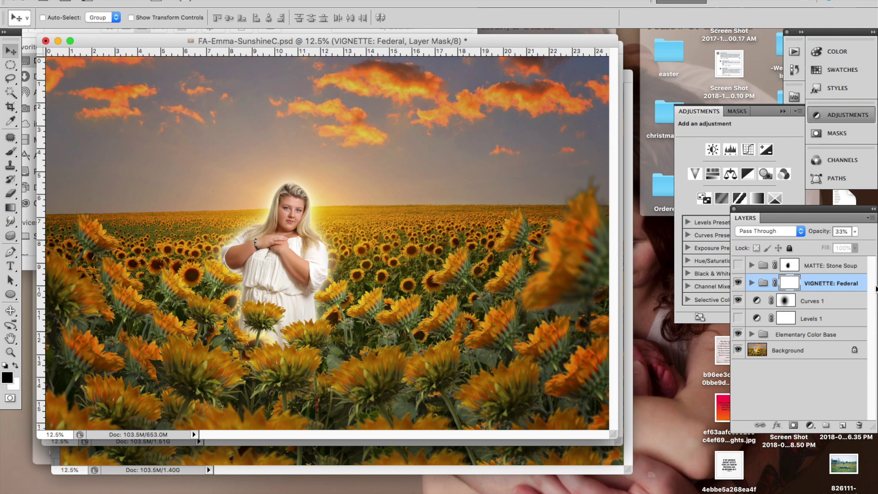
{"action": "left_click", "coordinate": [821, 265]}
{"action": "left_click", "coordinate": [739, 266]}
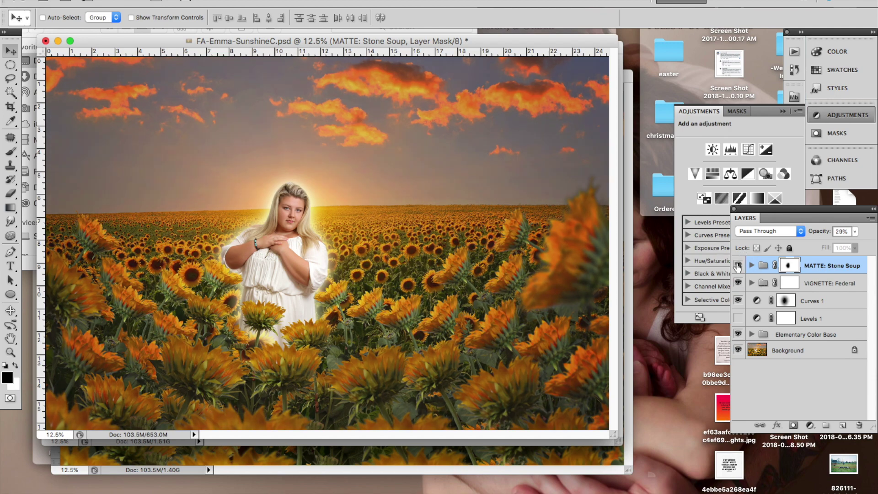
{"action": "left_click", "coordinate": [737, 265]}
{"action": "left_click", "coordinate": [737, 266]}
Step: Examine the layer mask of the MATTE: Stone Soup group as a red overlay, and hide the overlay again
{"action": "left_click", "coordinate": [787, 269], "text": "alt+shift"}
{"action": "key", "text": "x"}
{"action": "left_click", "coordinate": [787, 268], "text": "alt+shift"}
{"action": "key", "text": "x"}
{"action": "key", "text": "backslash"}
{"action": "key", "text": "x"}
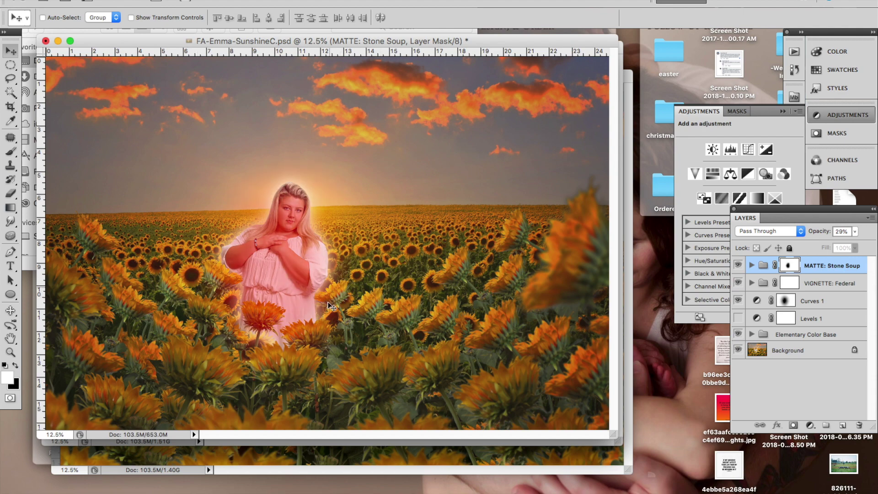
{"action": "key", "text": "backslash"}
{"action": "key", "text": "x"}
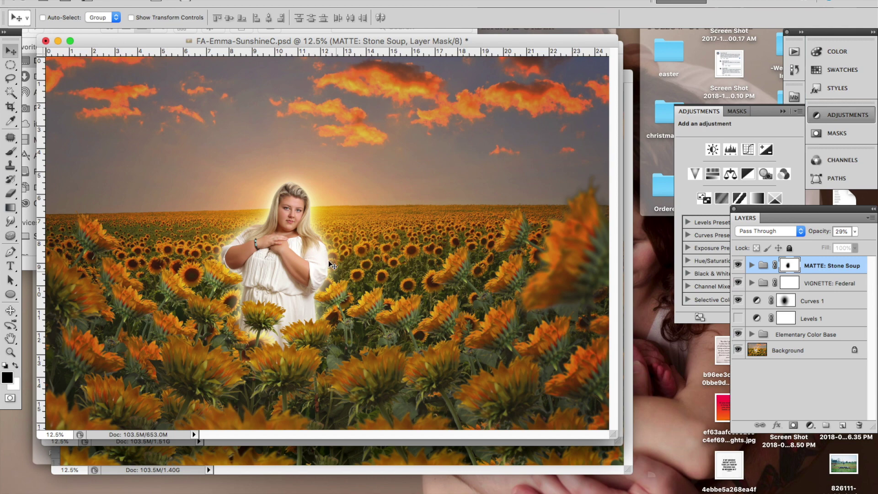